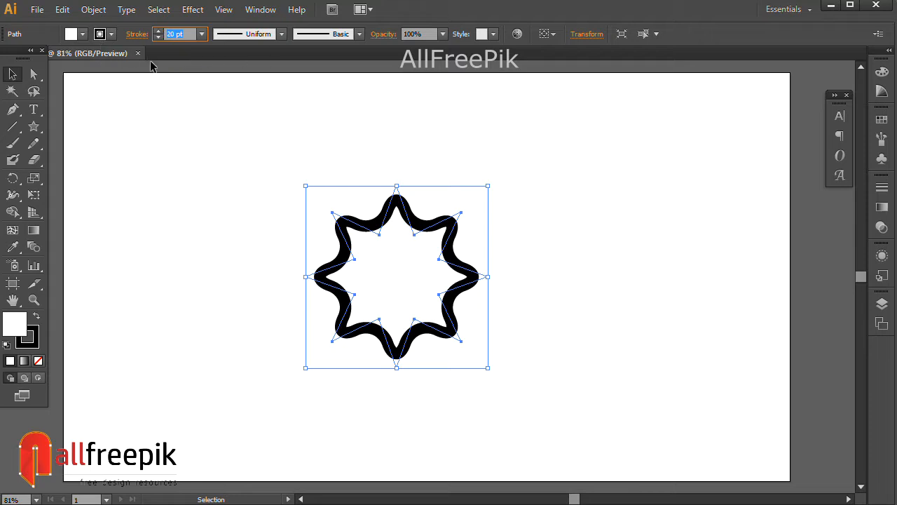
# Set the star's stroke weight to 30 pt and apply the white-to-black linear gradient to its stroke
pyautogui.click(543, 255)
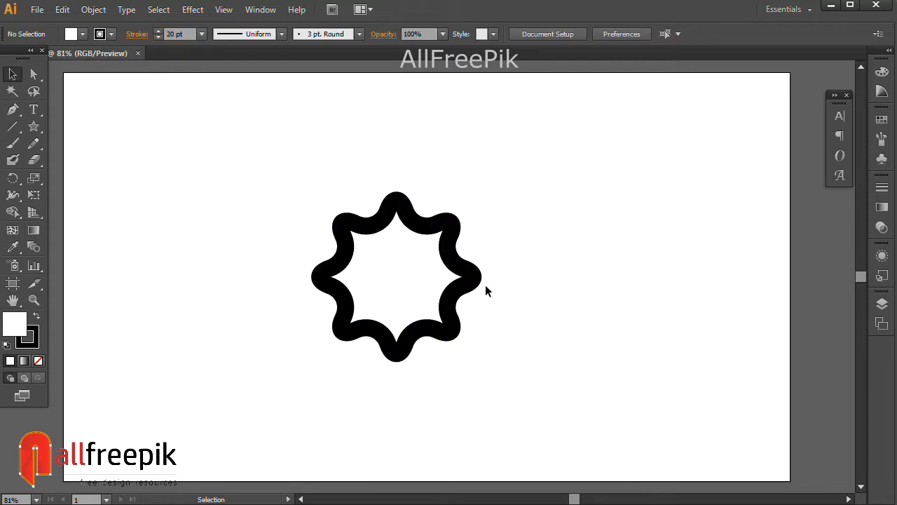
pyautogui.moveTo(475, 286); pyautogui.dragTo(477, 292)
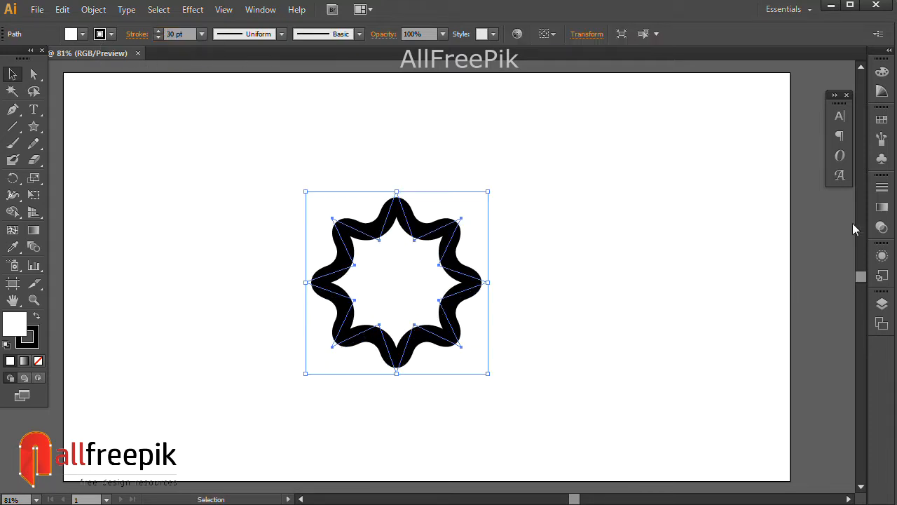
pyautogui.click(38, 329)
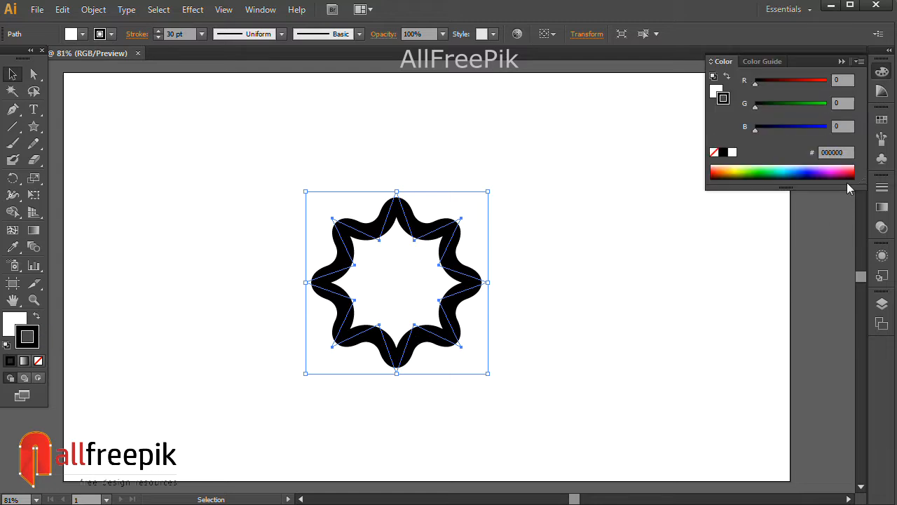
pyautogui.click(882, 209)
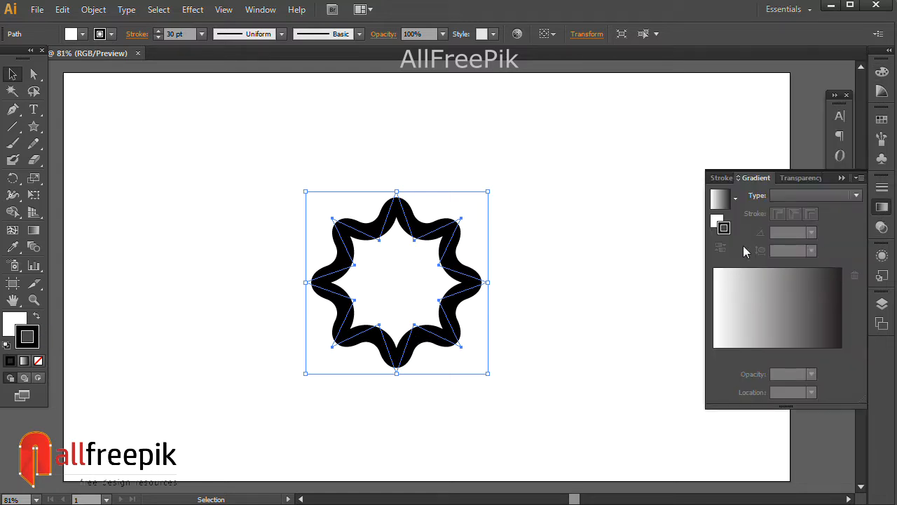
pyautogui.click(787, 326)
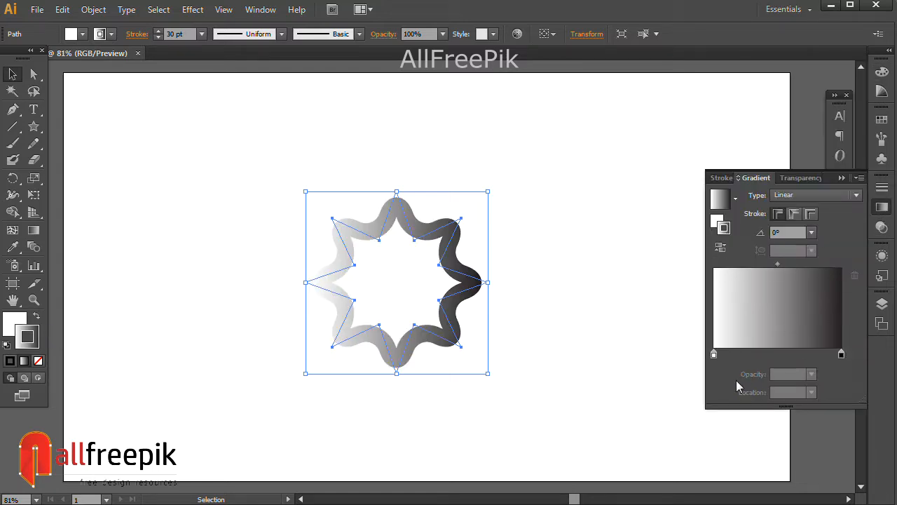
# Recolor the stroke gradient's white stop light pink and add a magenta stop near the middle, at about 44.62%
pyautogui.doubleClick(715, 354)
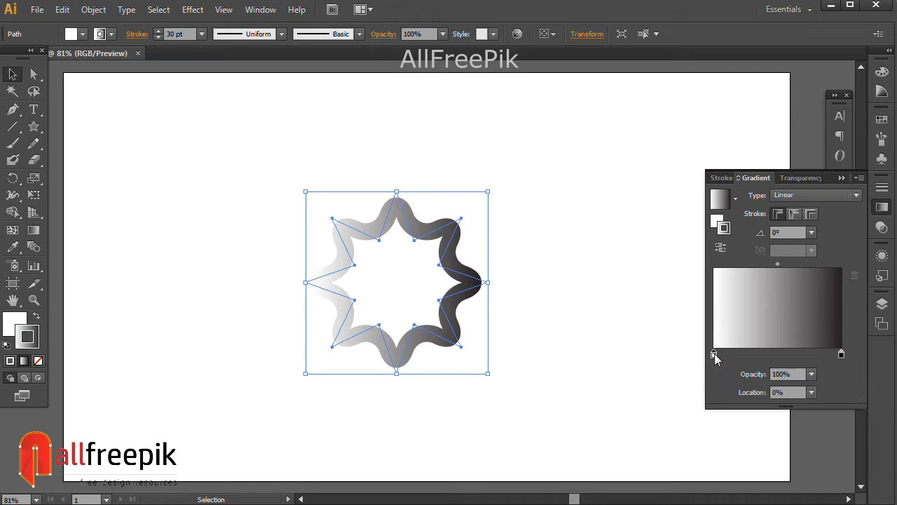
pyautogui.click(658, 175)
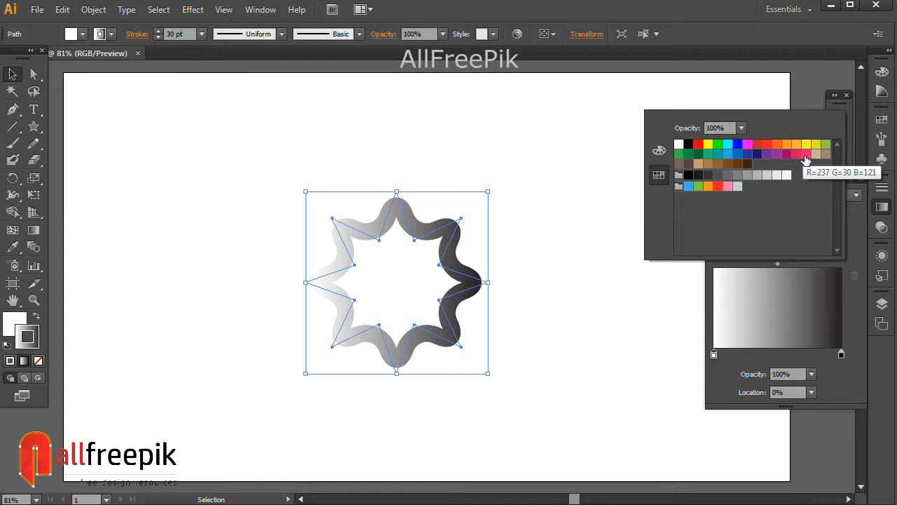
pyautogui.click(728, 186)
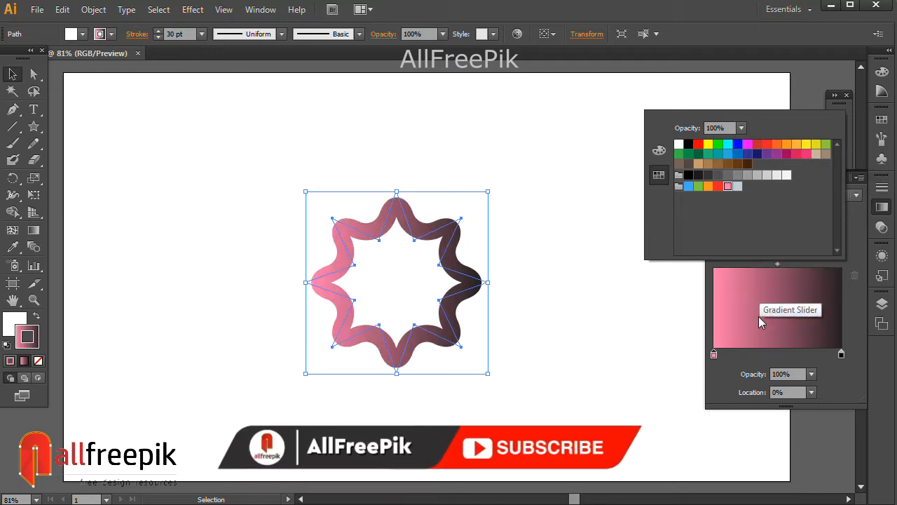
pyautogui.click(770, 356)
pyautogui.doubleClick(771, 354)
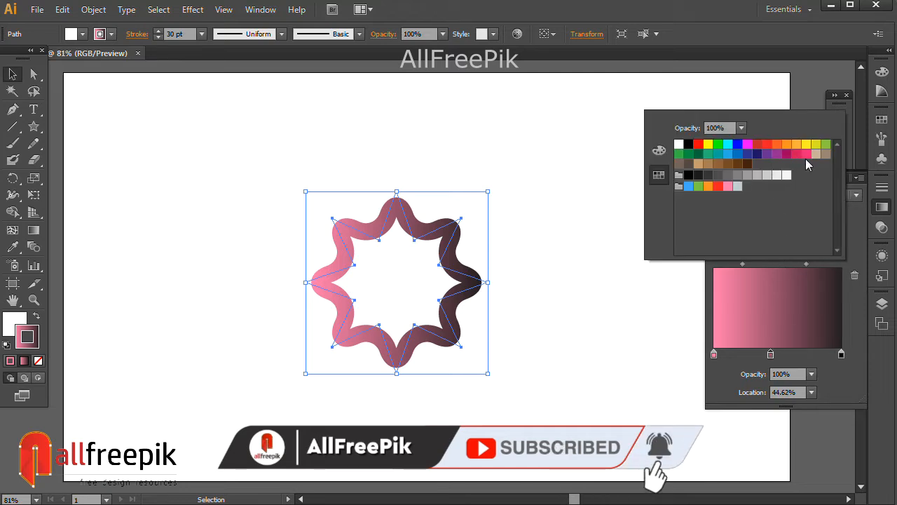
# Recolor the stroke gradient's black end stop with the crimson swatch
pyautogui.click(842, 355)
pyautogui.doubleClick(842, 355)
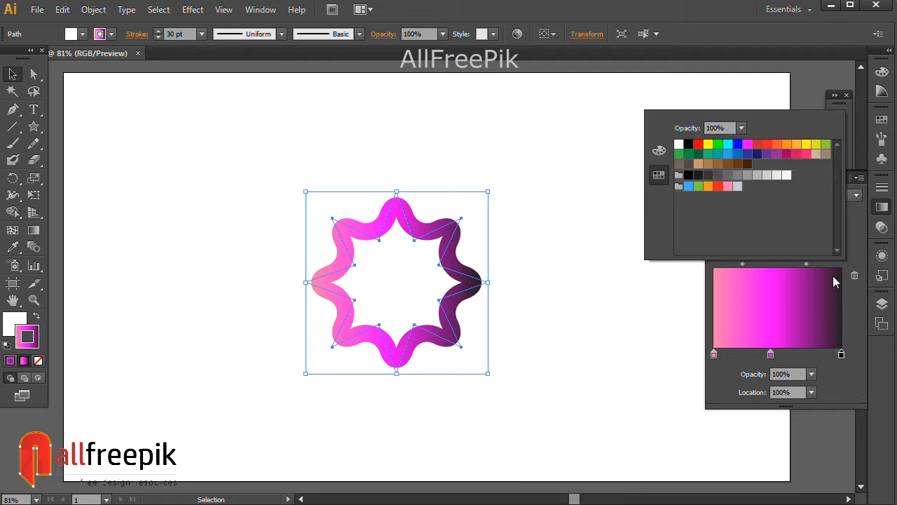
pyautogui.click(806, 155)
pyautogui.click(797, 154)
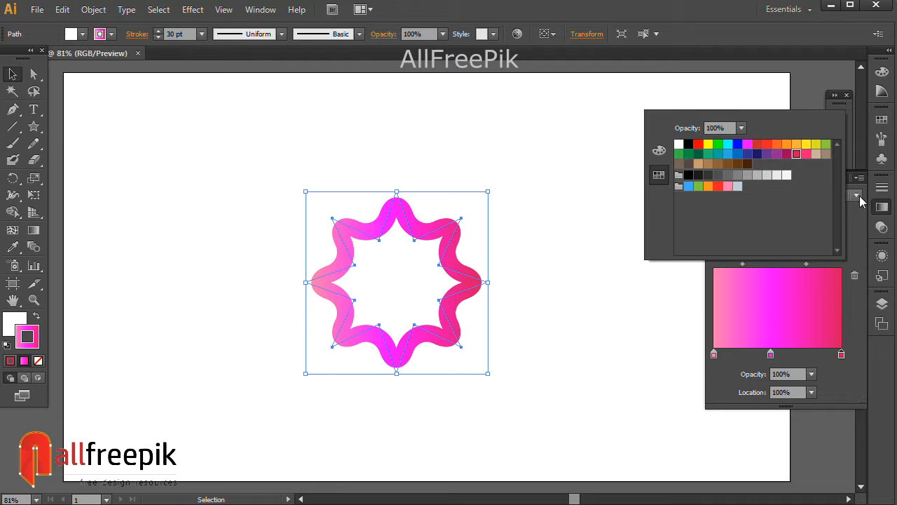
pyautogui.click(857, 325)
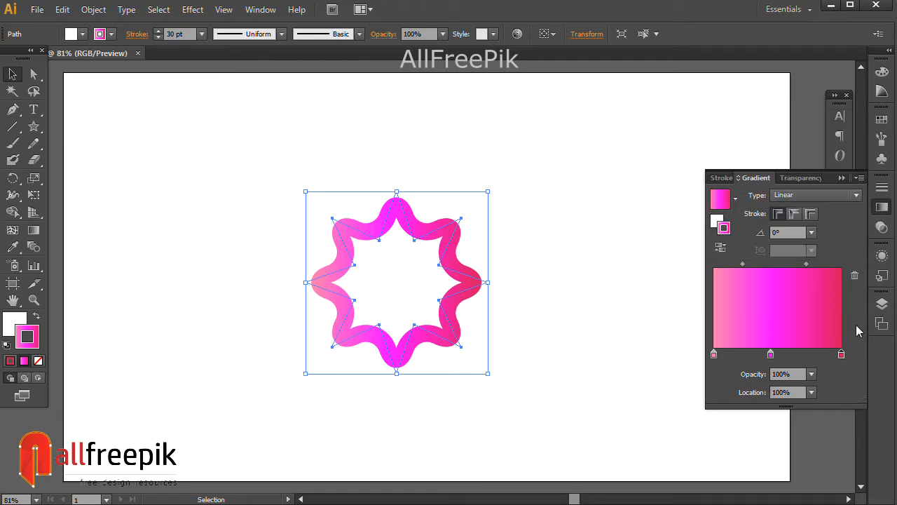
# Make the stroke gradient radial and shift the pink and magenta stops toward the crimson end, placing magenta at about 82.26%
pyautogui.click(793, 195)
pyautogui.click(794, 225)
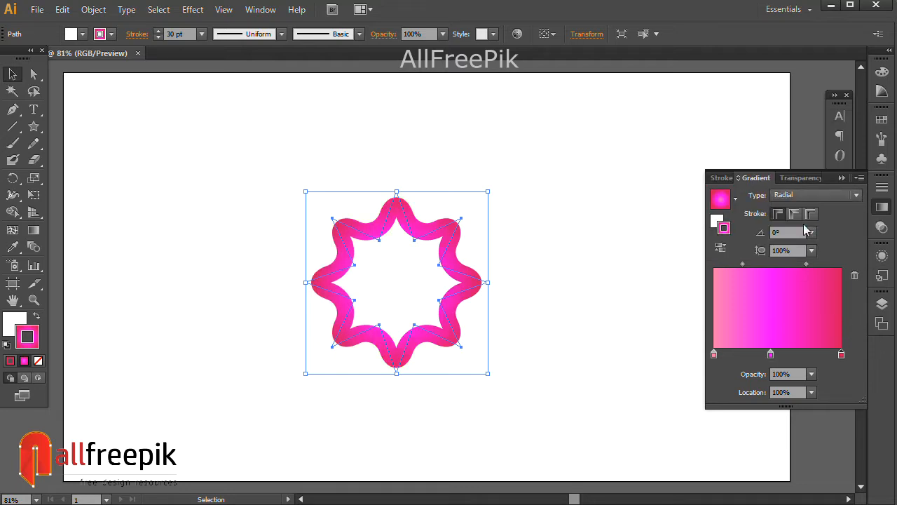
pyautogui.moveTo(716, 357); pyautogui.dragTo(814, 359)
pyautogui.moveTo(749, 355); pyautogui.dragTo(819, 360)
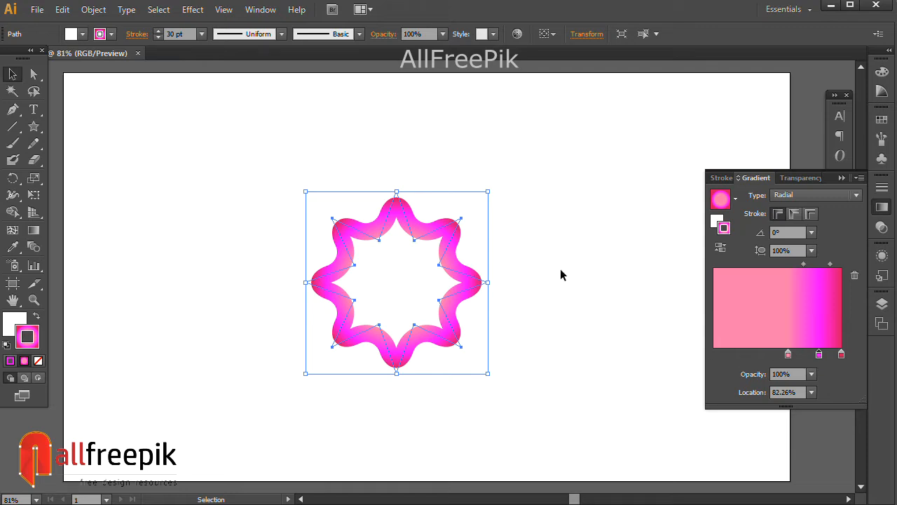
# Scale the star down proportionally about its center to a little over half its size and deselect it
pyautogui.click(539, 258)
pyautogui.click(400, 228)
pyautogui.moveTo(489, 192); pyautogui.dragTo(450, 226)
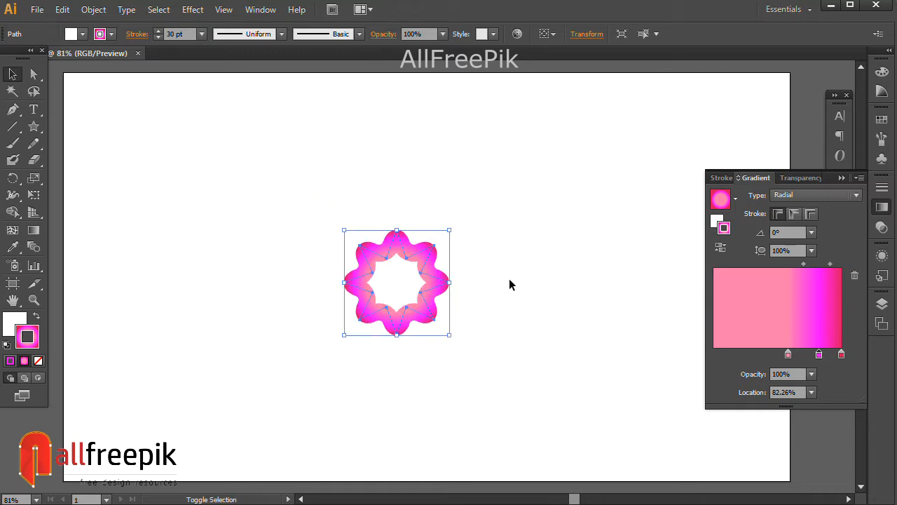
pyautogui.click(504, 299)
pyautogui.keyDown('ctrl'); pyautogui.keyDown('alt'); pyautogui.click(496, 284); pyautogui.keyUp('alt'); pyautogui.keyUp('ctrl')
pyautogui.keyDown('ctrl'); pyautogui.keyDown('alt'); pyautogui.click(481, 293); pyautogui.keyUp('alt'); pyautogui.keyUp('ctrl')
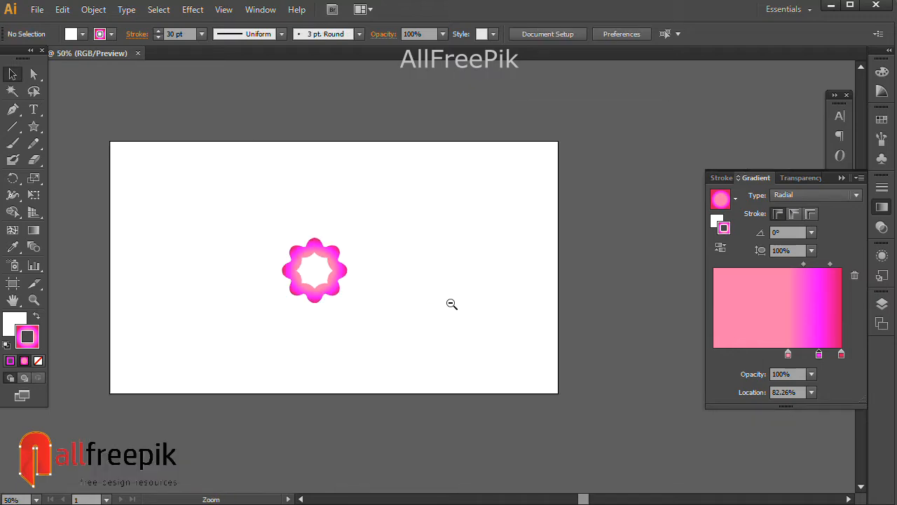
# Copy the small flower-like star and paste the duplicate in front of it
pyautogui.click(341, 271)
pyautogui.click(62, 9)
pyautogui.click(90, 78)
pyautogui.click(62, 9)
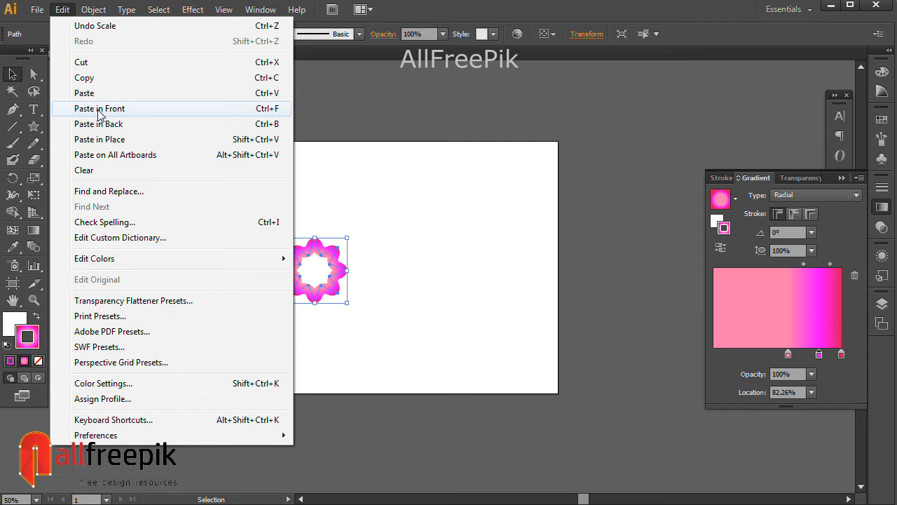
pyautogui.click(90, 109)
# Scale the front copy up proportionally about its center until its points reach beyond the artboard's upper and lower edges
pyautogui.moveTo(346, 238); pyautogui.dragTo(533, 63)
pyautogui.hotkey('ctrl', 'alt', 'space')
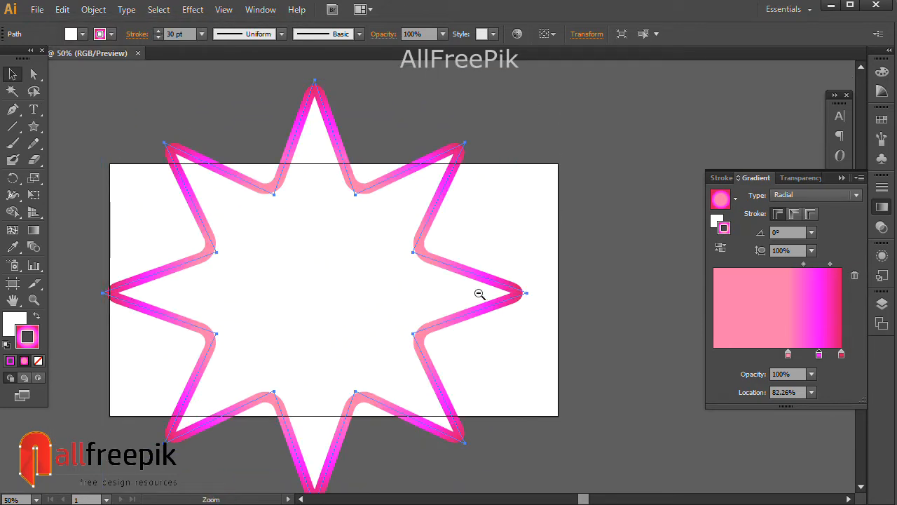
pyautogui.keyDown('ctrl'); pyautogui.keyDown('alt'); pyautogui.click(480, 293); pyautogui.keyUp('alt'); pyautogui.keyUp('ctrl')
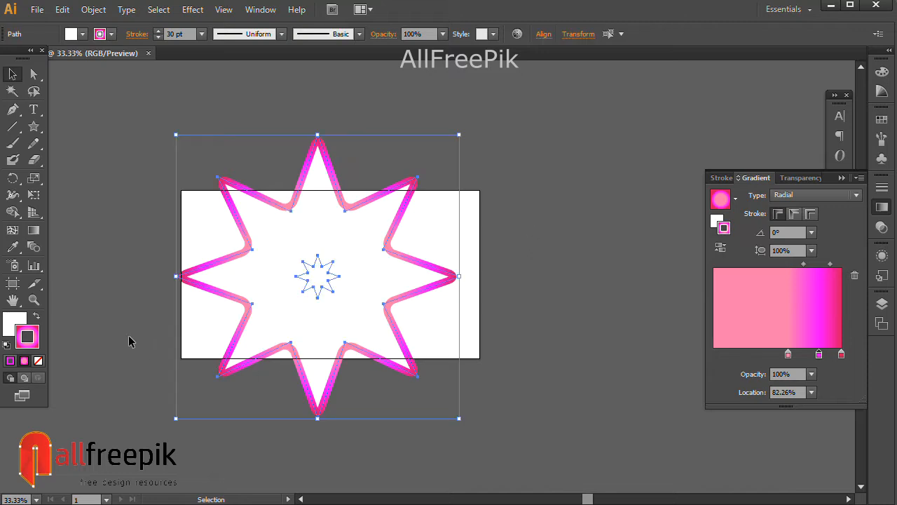
# Remove the fill from both the large and the small star, keeping their gradient strokes
pyautogui.click(21, 321)
pyautogui.click(38, 360)
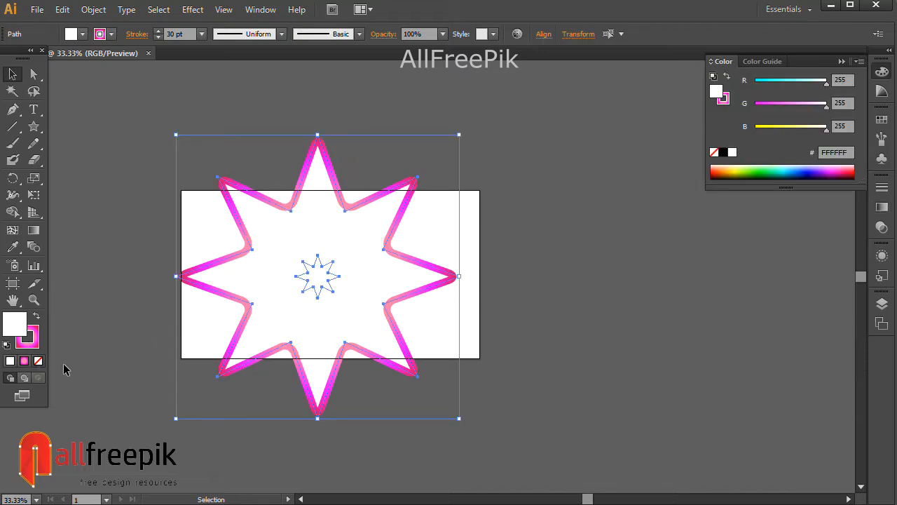
pyautogui.click(567, 348)
# Enlarge the outer star proportionally about its center to about 3317 px wide, so it surrounds the whole artboard
pyautogui.click(454, 276)
pyautogui.press('space')
pyautogui.moveTo(523, 309); pyautogui.dragTo(462, 329)
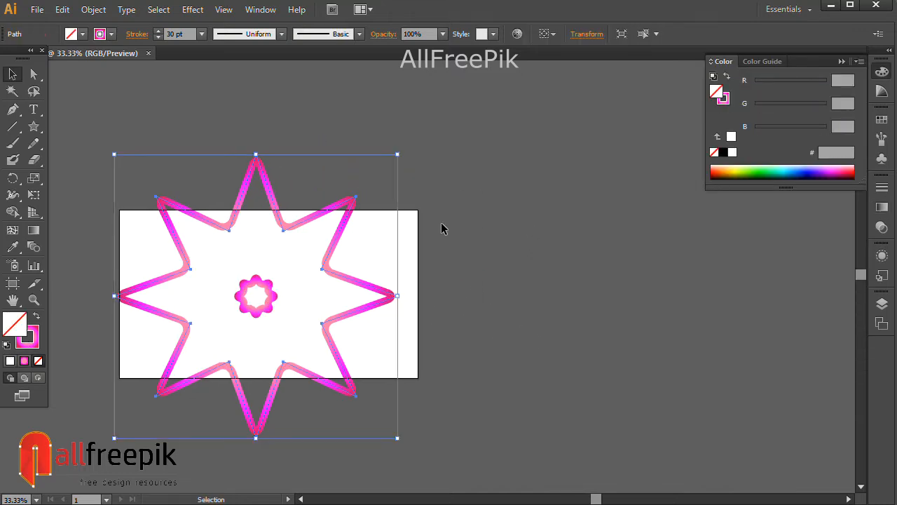
pyautogui.press('space')
pyautogui.moveTo(440, 209); pyautogui.dragTo(485, 210)
pyautogui.hotkey('ctrl', 'shift', 'b')
pyautogui.moveTo(443, 157); pyautogui.dragTo(529, 80)
pyautogui.hotkey('ctrl', '-')
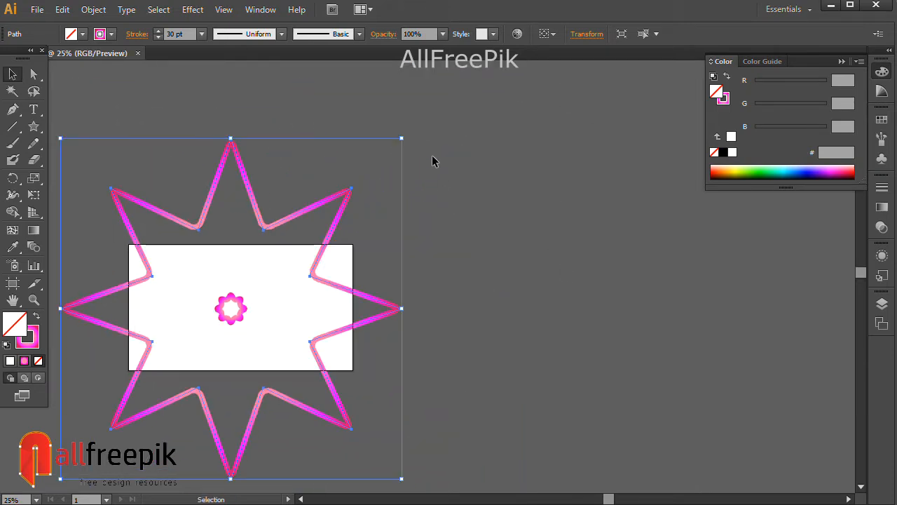
pyautogui.moveTo(404, 140); pyautogui.dragTo(506, 88)
pyautogui.moveTo(475, 251); pyautogui.dragTo(555, 248)
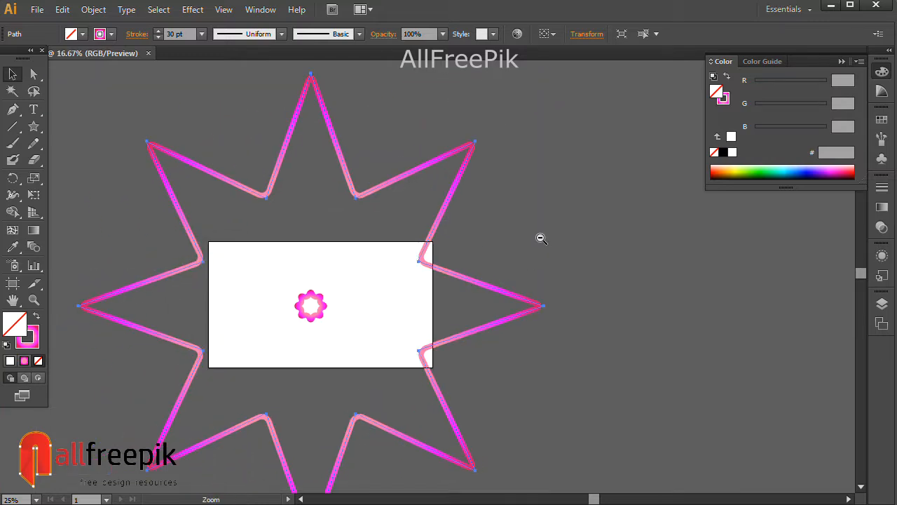
pyautogui.hotkey('ctrl', '-')
pyautogui.moveTo(431, 169); pyautogui.dragTo(470, 127)
pyautogui.click(352, 317)
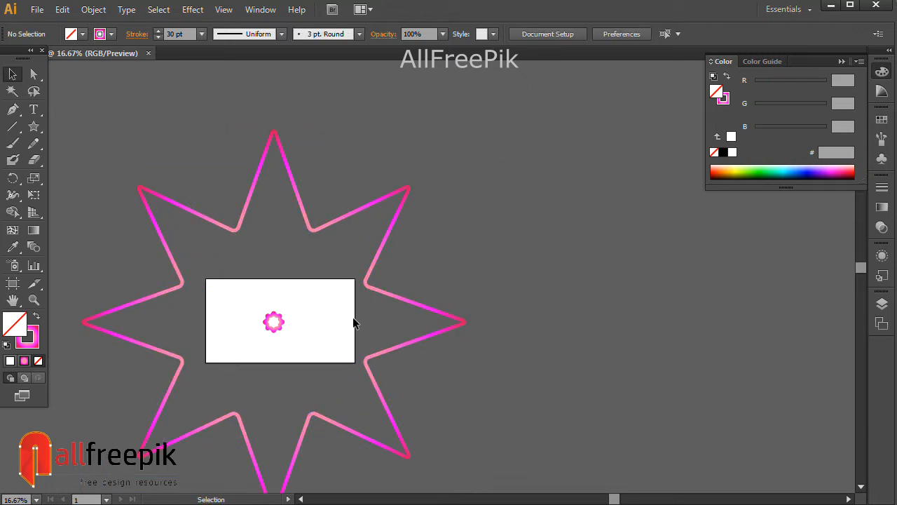
# Select the small and large stars and set the blend spacing to Specified Steps with 8 steps
pyautogui.click(274, 321)
pyautogui.keyDown('shift'); pyautogui.click(396, 297); pyautogui.keyUp('shift')
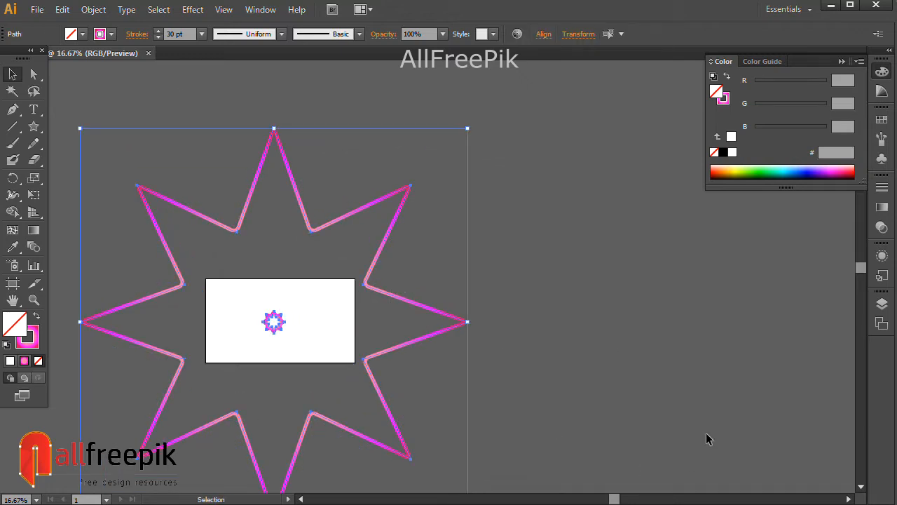
pyautogui.click(93, 9)
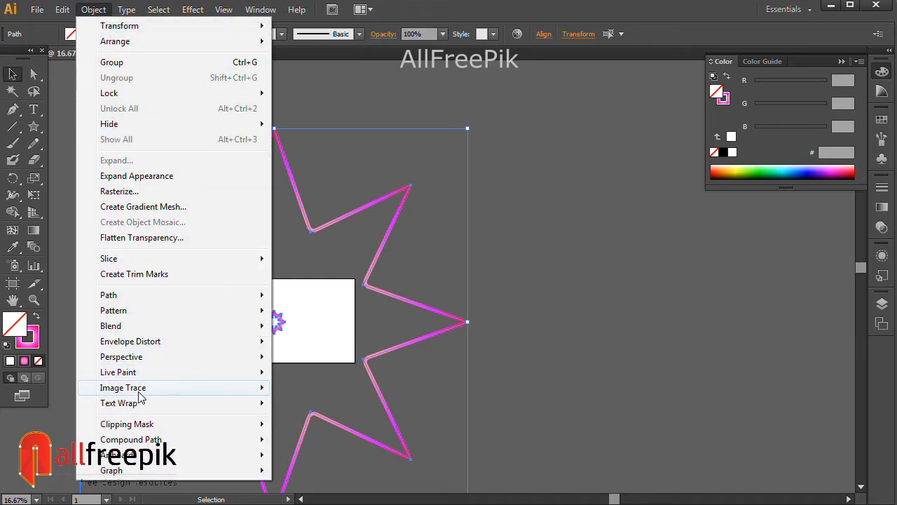
pyautogui.moveTo(159, 331)
pyautogui.click(309, 364)
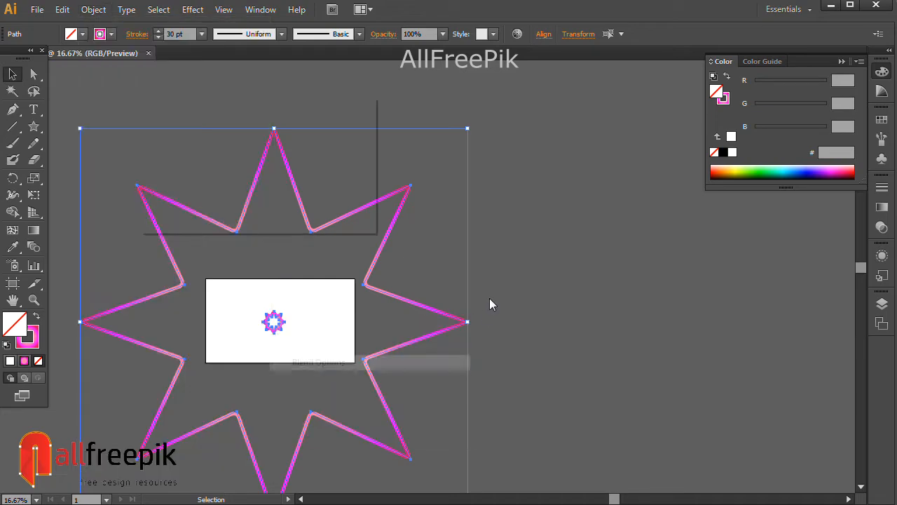
pyautogui.click(341, 135)
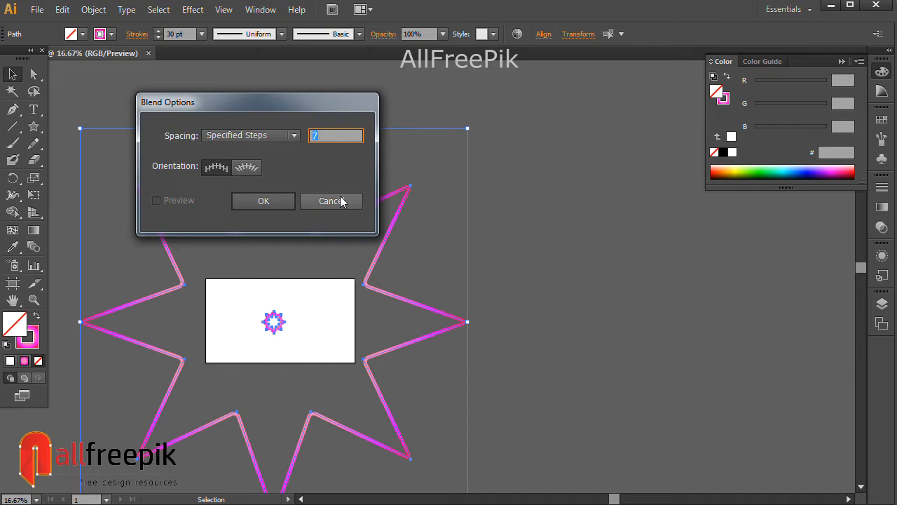
pyautogui.write('8')
pyautogui.click(286, 203)
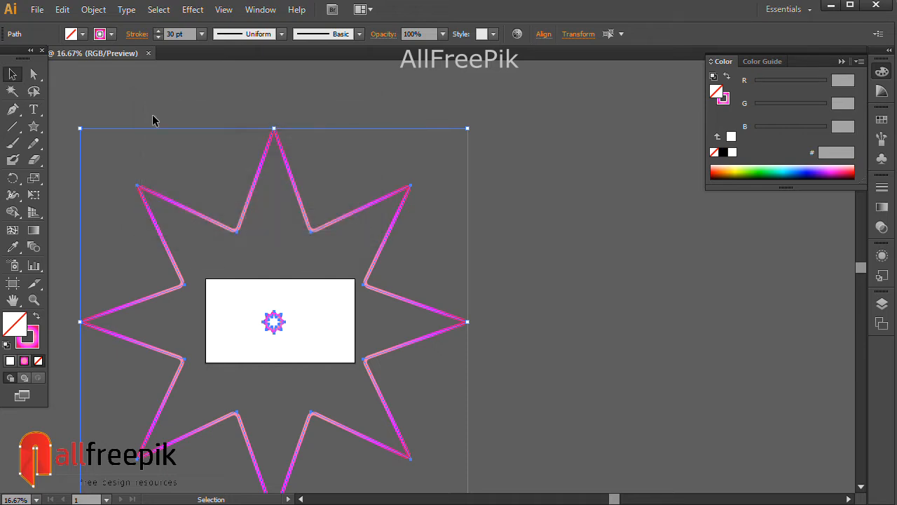
# Make a blend between the small inner star and the large outer star, and deselect it
pyautogui.click(93, 10)
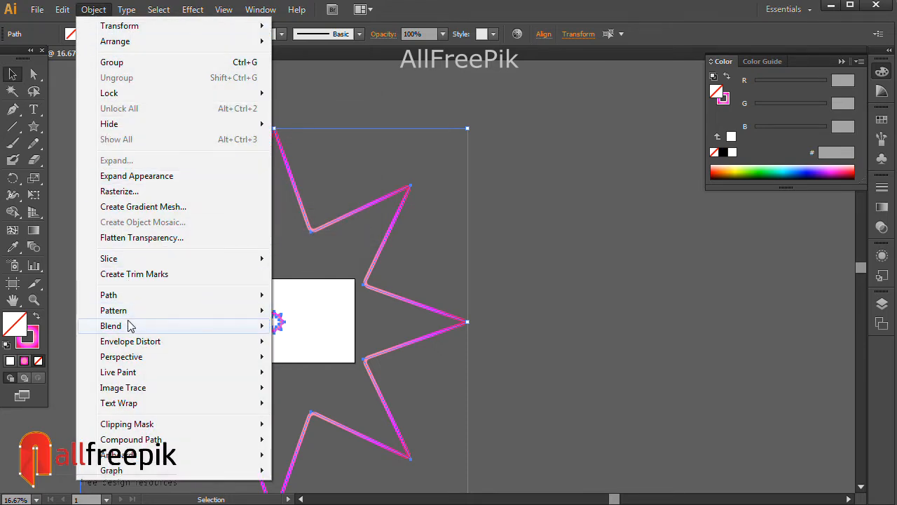
pyautogui.moveTo(240, 326)
pyautogui.click(302, 326)
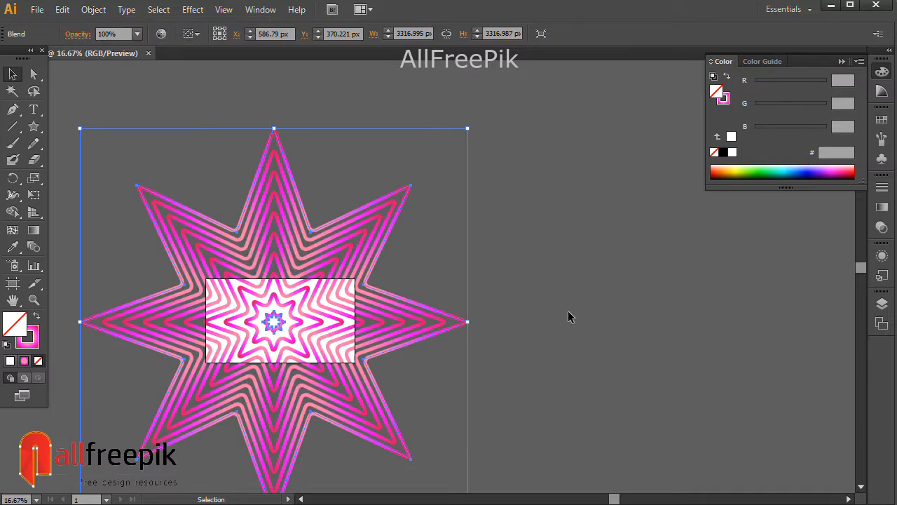
pyautogui.click(568, 317)
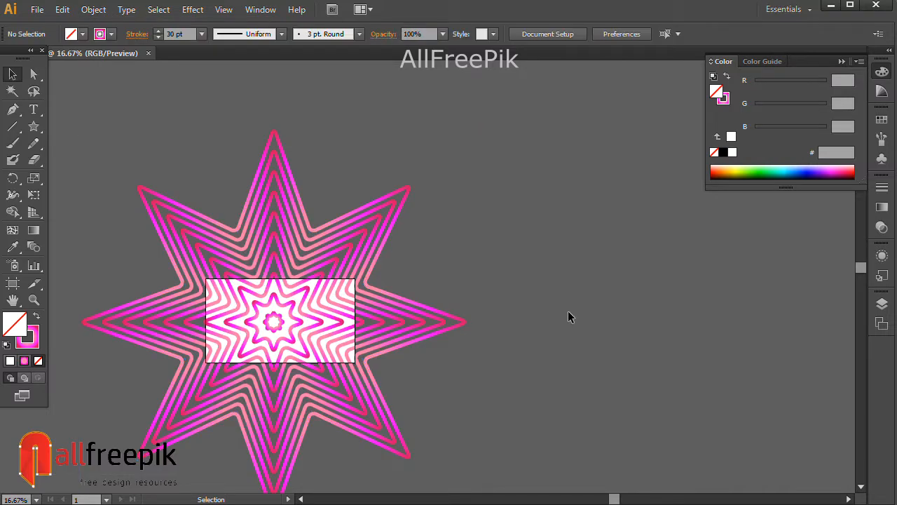
# Expand the appearance of the blended star artwork and deselect it
pyautogui.click(281, 321)
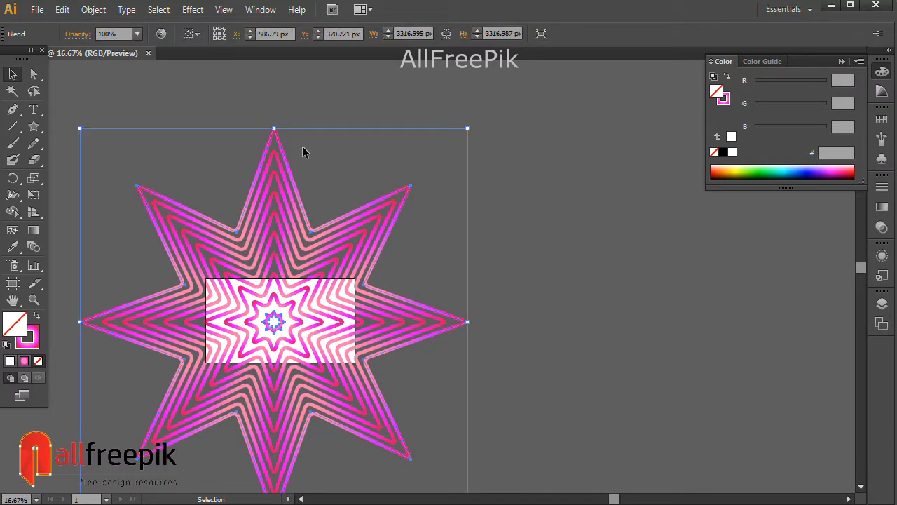
pyautogui.click(93, 9)
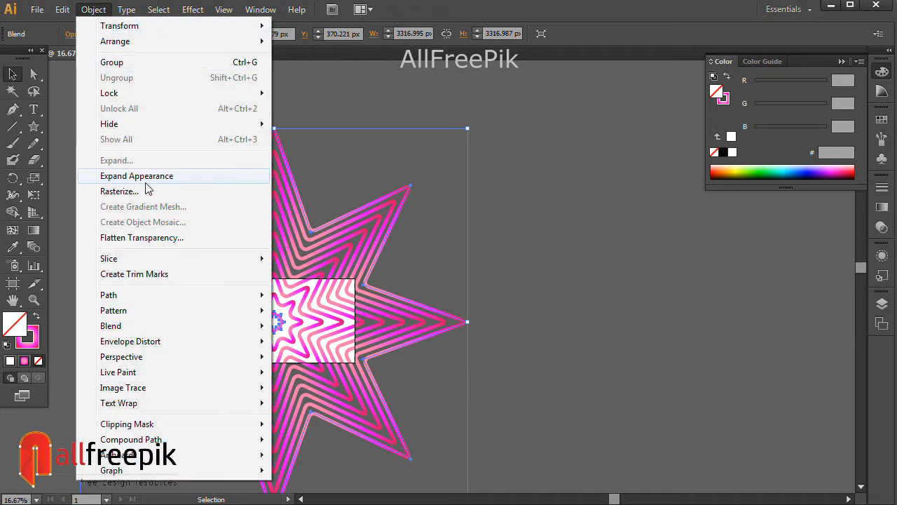
pyautogui.click(141, 176)
pyautogui.click(492, 370)
pyautogui.keyDown('ctrl'); pyautogui.click(310, 394); pyautogui.keyUp('ctrl')
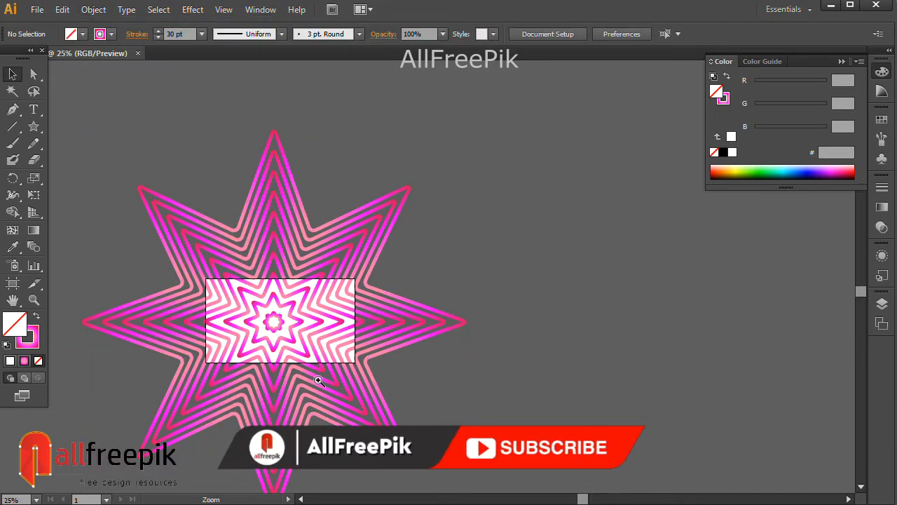
pyautogui.keyDown('ctrl'); pyautogui.click(461, 96); pyautogui.keyUp('ctrl')
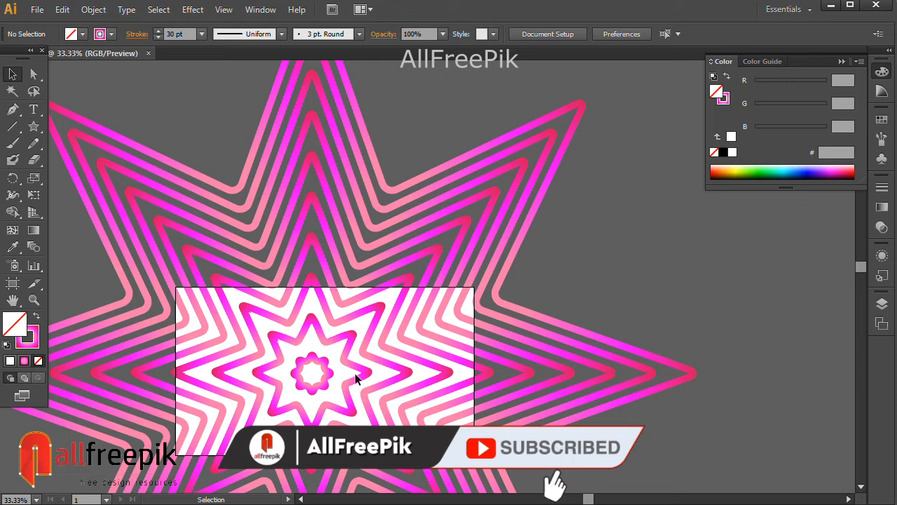
pyautogui.click(356, 345)
pyautogui.hotkey('ctrl', 'shift', 'a')
pyautogui.click(349, 334)
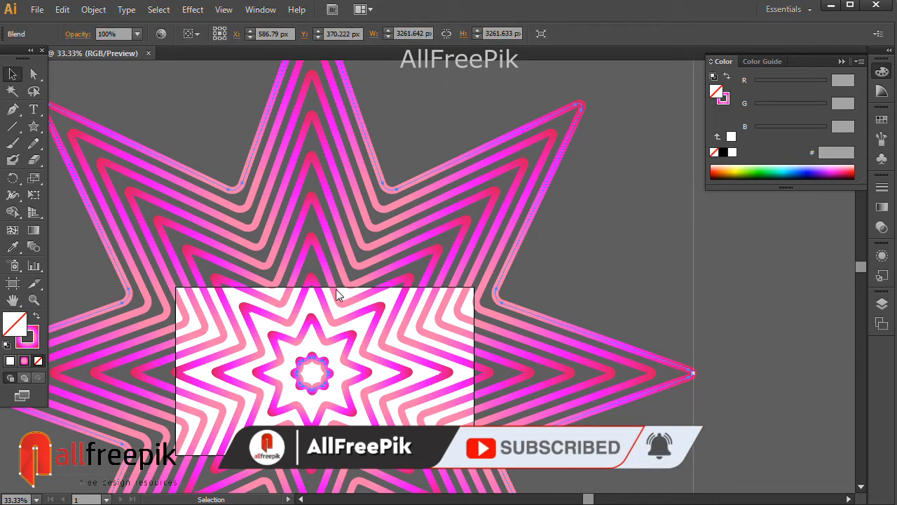
pyautogui.rightClick(337, 289)
pyautogui.click(778, 263)
pyautogui.hotkey('ctrl', '-')
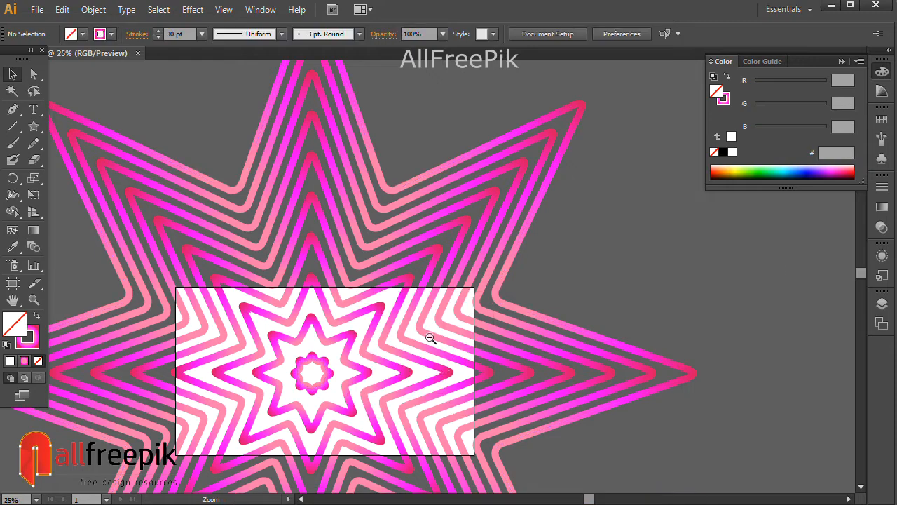
# Expand the star blend with Object, Fill and Stroke enabled, ungroup the resulting outlines and deselect them
pyautogui.click(355, 310)
pyautogui.click(93, 9)
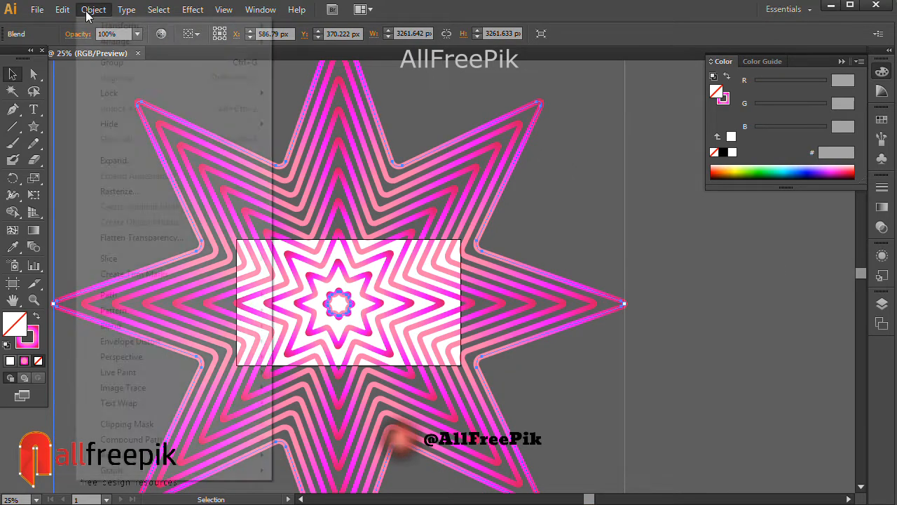
pyautogui.click(120, 158)
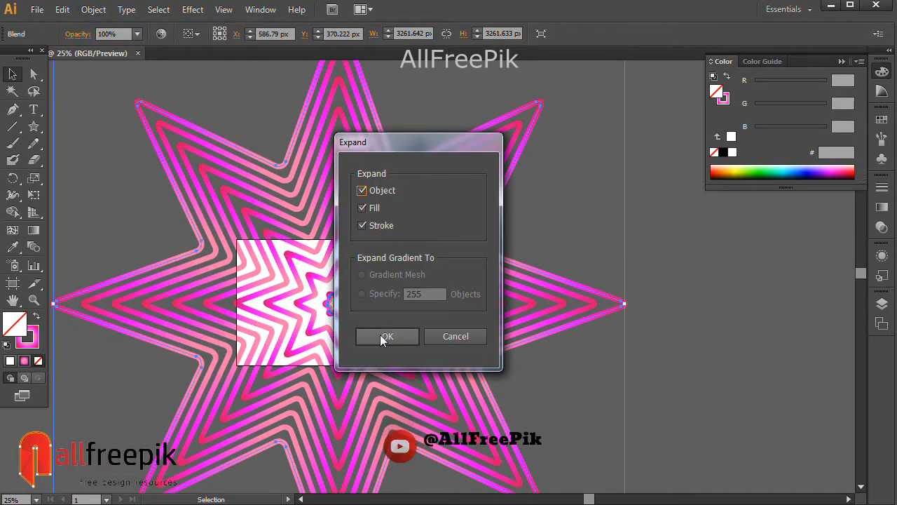
pyautogui.click(384, 332)
pyautogui.rightClick(372, 300)
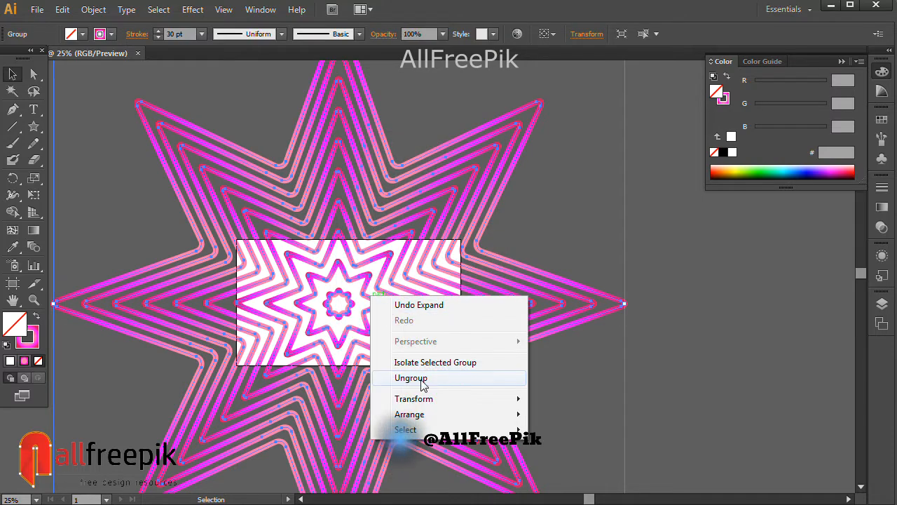
pyautogui.click(401, 378)
pyautogui.click(681, 339)
# Select every second star outline, from the second-smallest to the outermost, and show their gradient settings
pyautogui.click(381, 280)
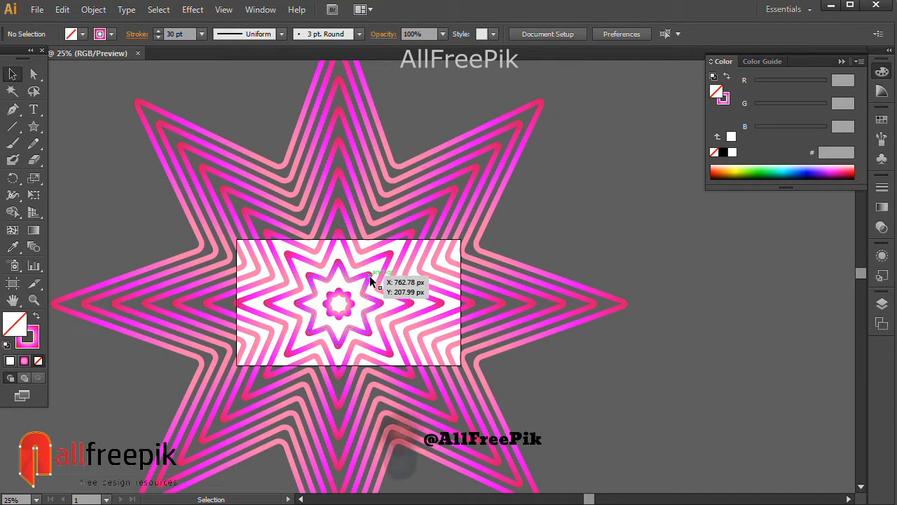
pyautogui.keyDown('shift'); pyautogui.click(411, 232); pyautogui.keyUp('shift')
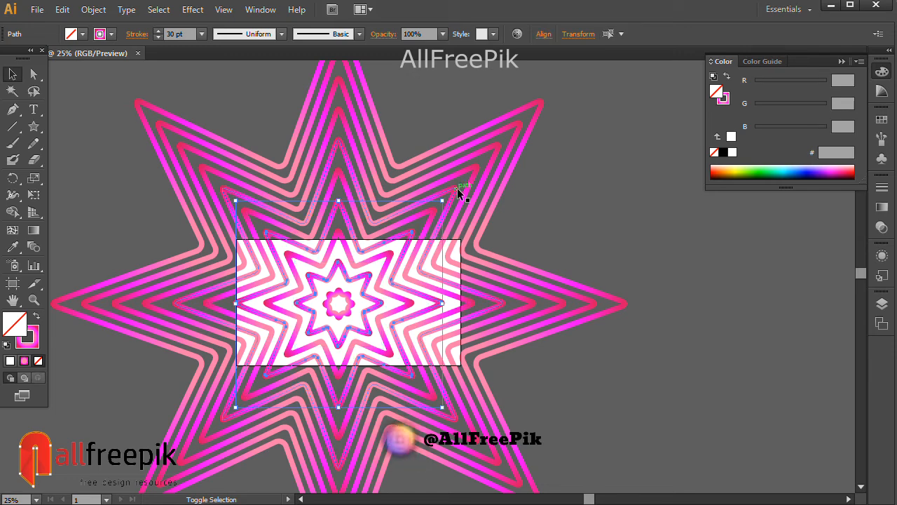
pyautogui.keyDown('shift'); pyautogui.click(501, 144); pyautogui.keyUp('shift')
pyautogui.keyDown('shift'); pyautogui.click(540, 109); pyautogui.keyUp('shift')
pyautogui.click(882, 207)
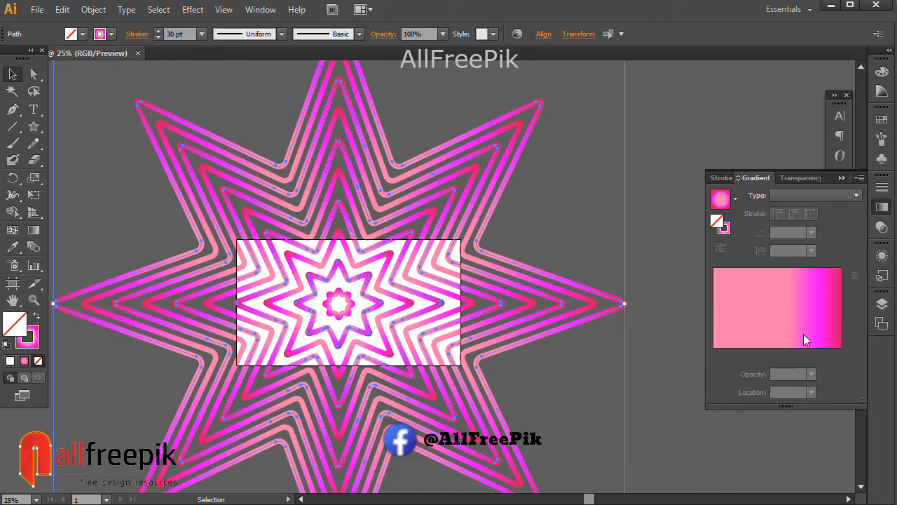
# Recolor the first stop of the selected stars' radial stroke gradient to cyan, leaving their fill empty
pyautogui.click(758, 326)
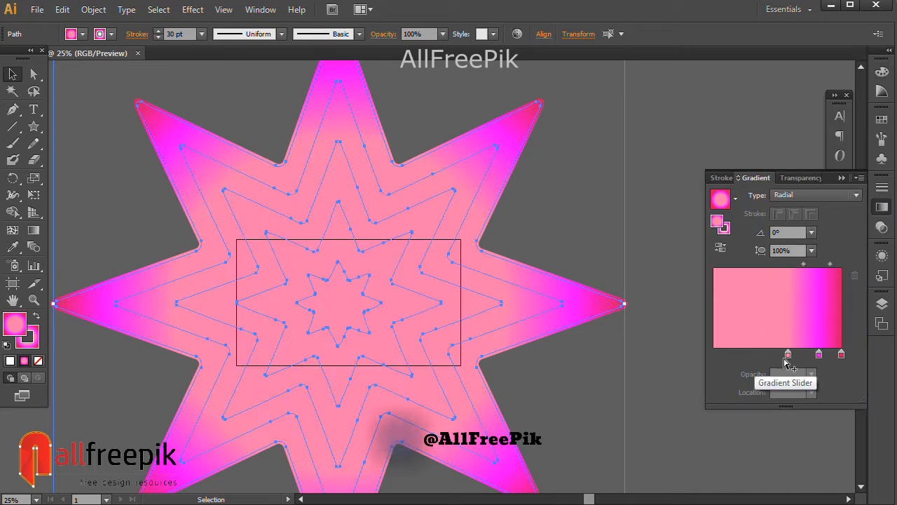
pyautogui.click(39, 360)
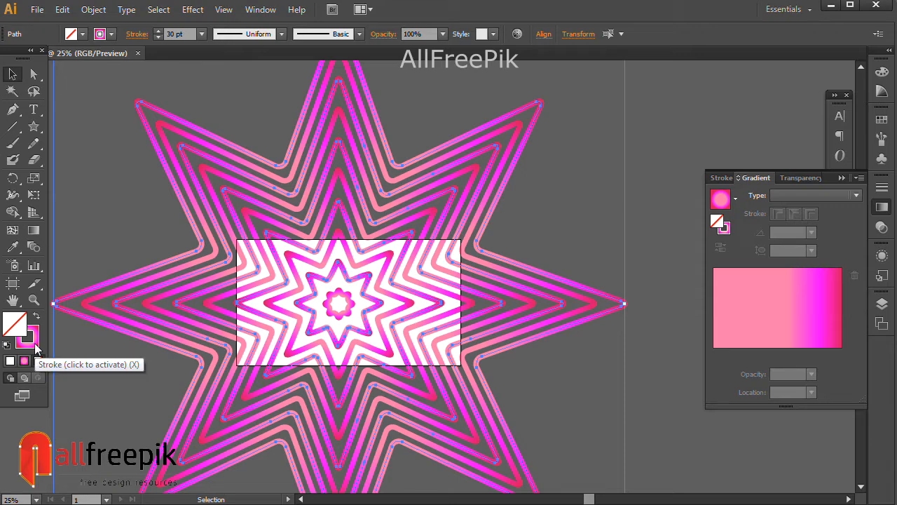
pyautogui.click(35, 346)
pyautogui.click(883, 207)
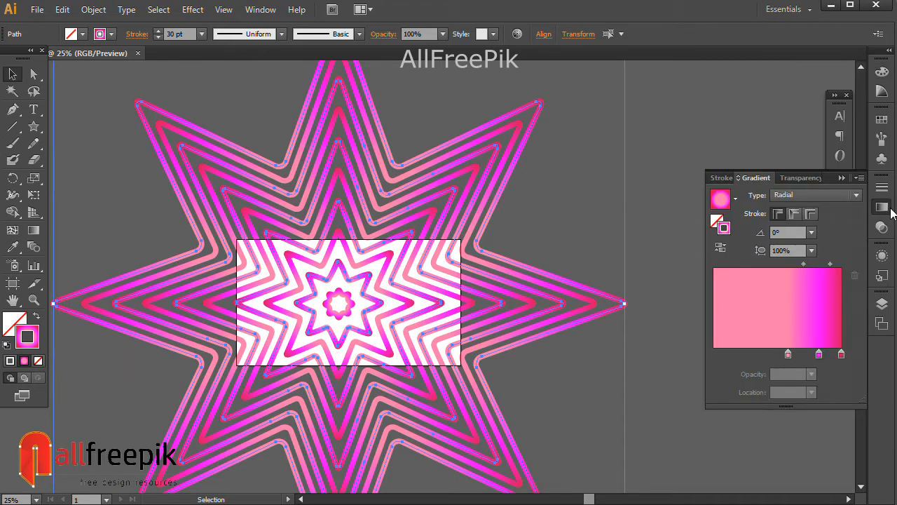
pyautogui.click(788, 354)
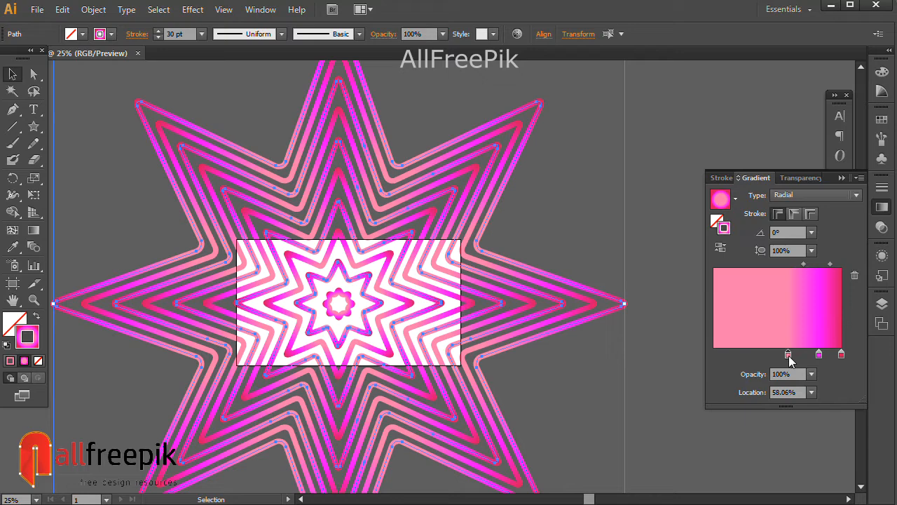
pyautogui.doubleClick(788, 354)
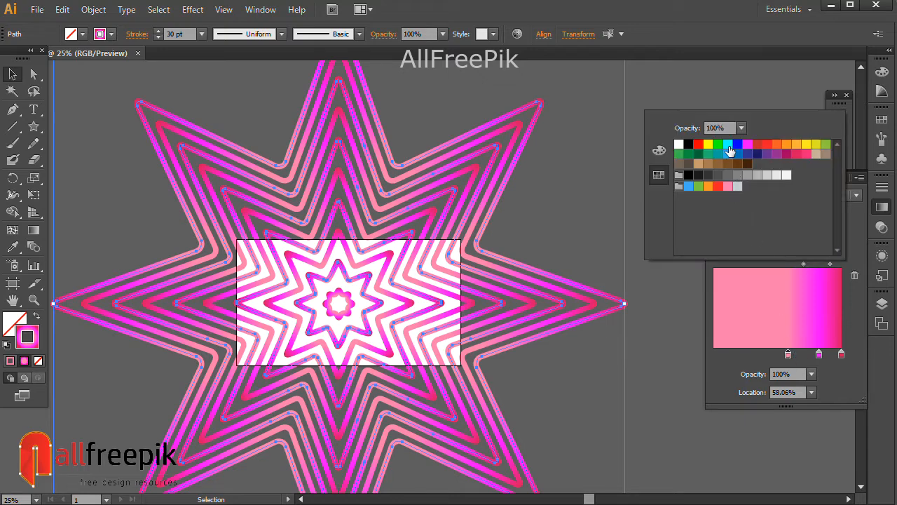
pyautogui.click(729, 147)
# Recolor the stroke gradient's middle stop to dark blue and its end stop to R=41 G=171 B=226, then deselect
pyautogui.click(819, 354)
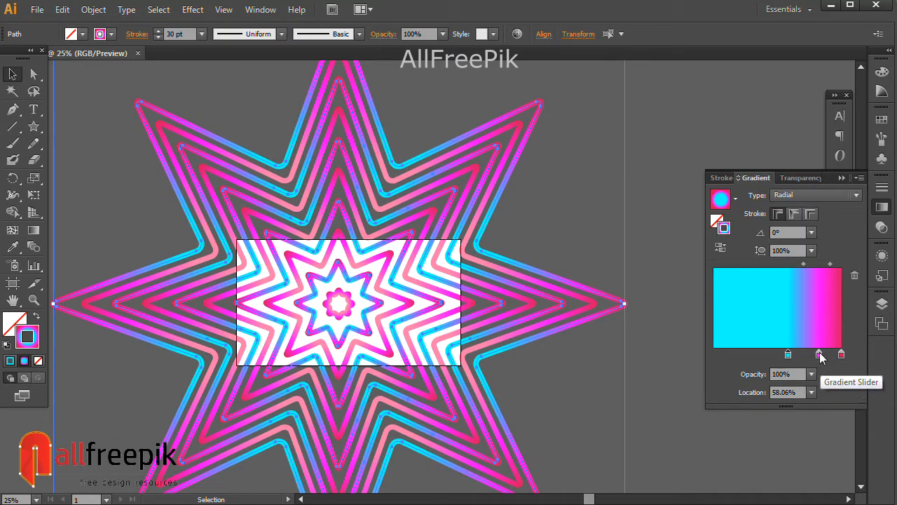
pyautogui.doubleClick(819, 354)
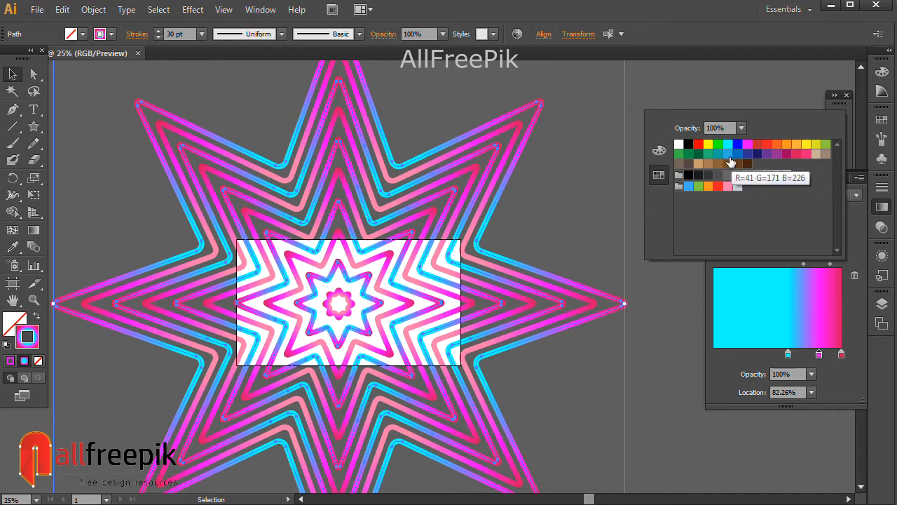
pyautogui.click(736, 154)
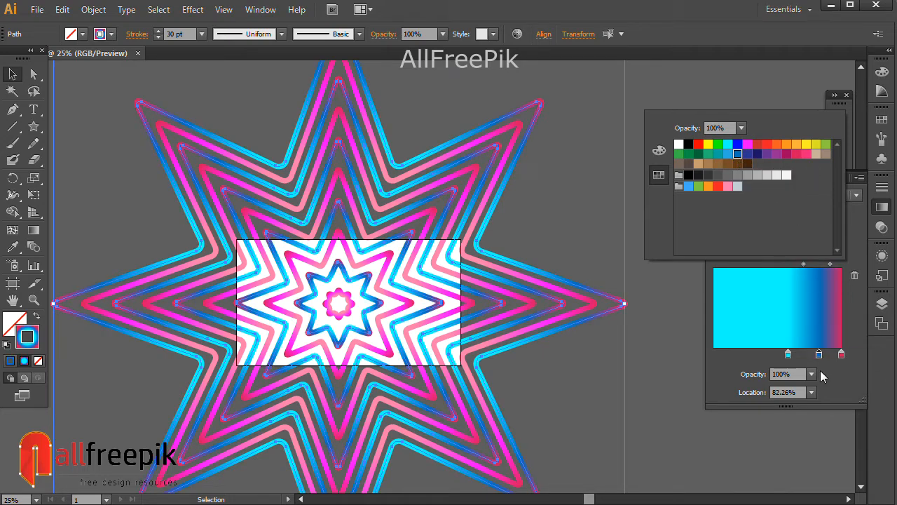
pyautogui.click(842, 354)
pyautogui.doubleClick(841, 354)
pyautogui.click(729, 160)
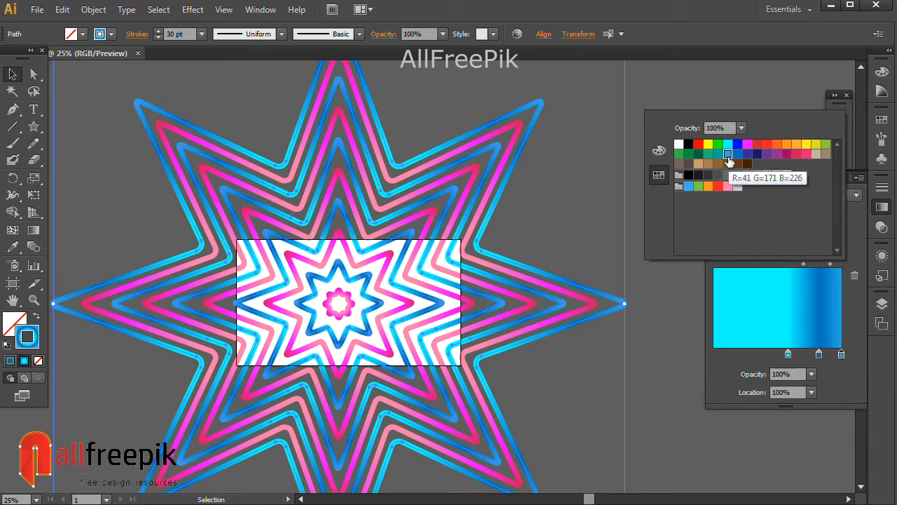
pyautogui.click(575, 221)
pyautogui.click(578, 217)
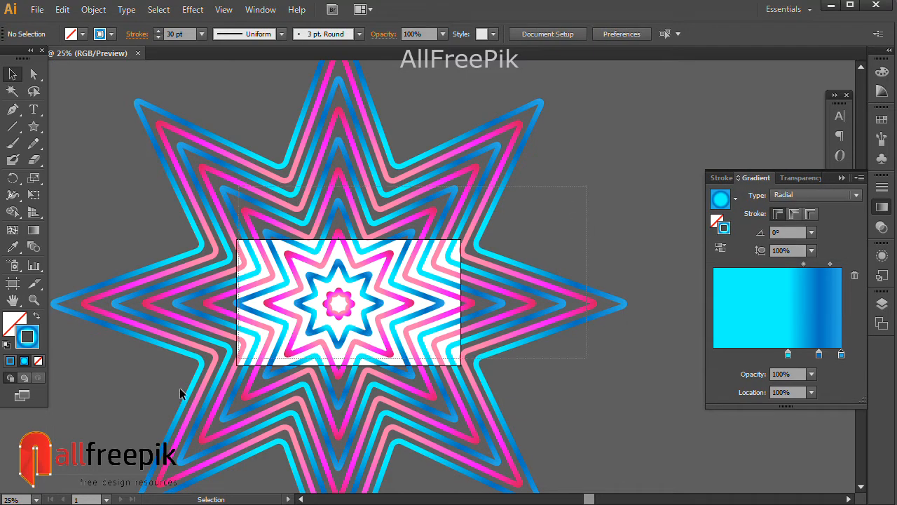
# Shift all the star outlines slightly together and apply an envelope mesh with 6 rows and 6 columns
pyautogui.hotkey('ctrl', 'a')
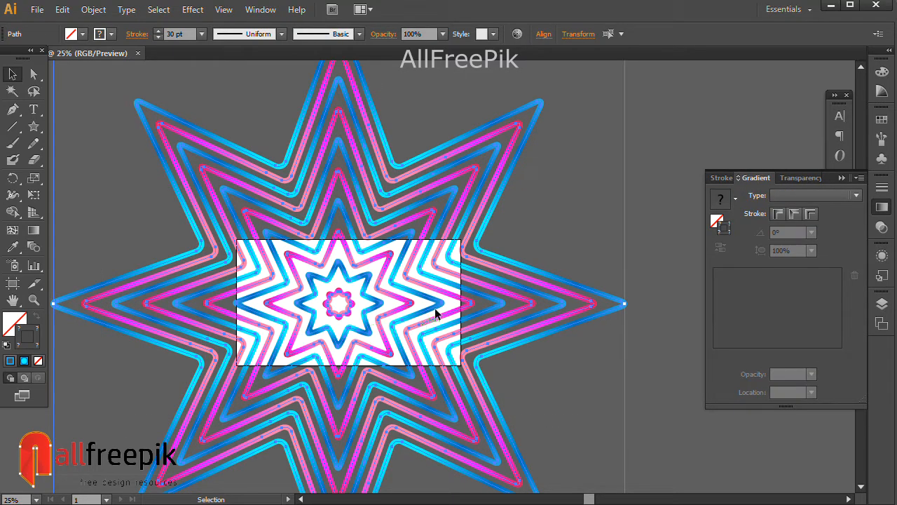
pyautogui.moveTo(453, 300); pyautogui.dragTo(460, 301)
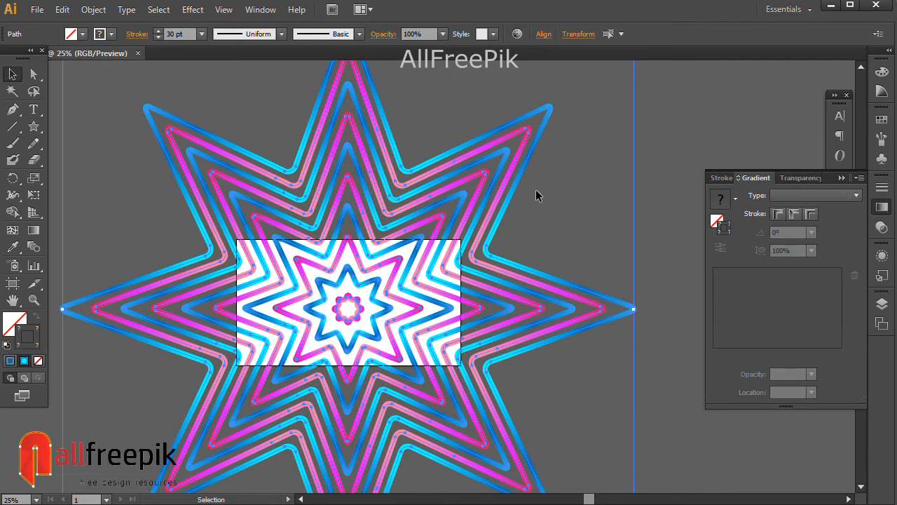
pyautogui.click(98, 10)
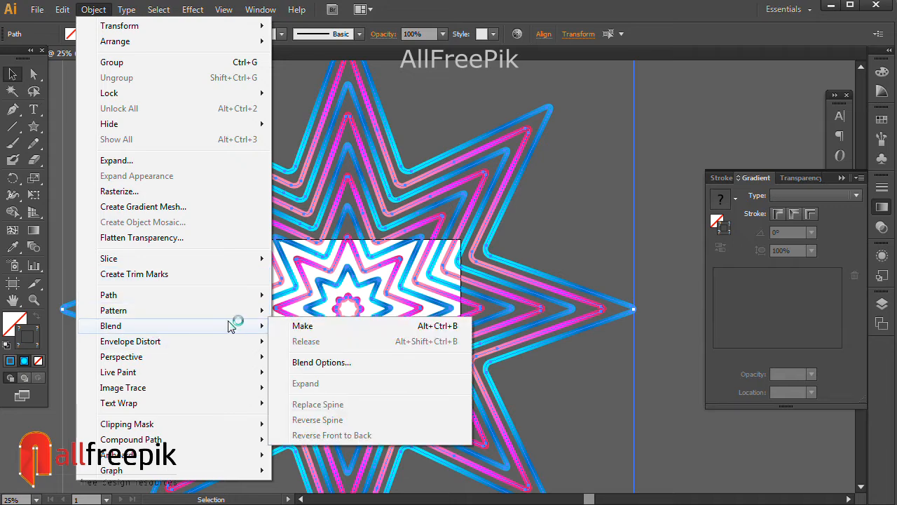
pyautogui.moveTo(197, 348)
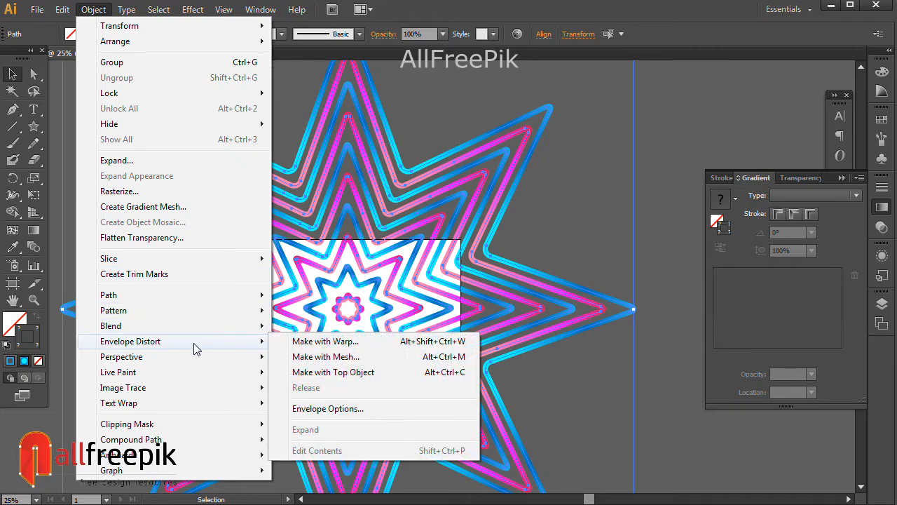
pyautogui.click(328, 357)
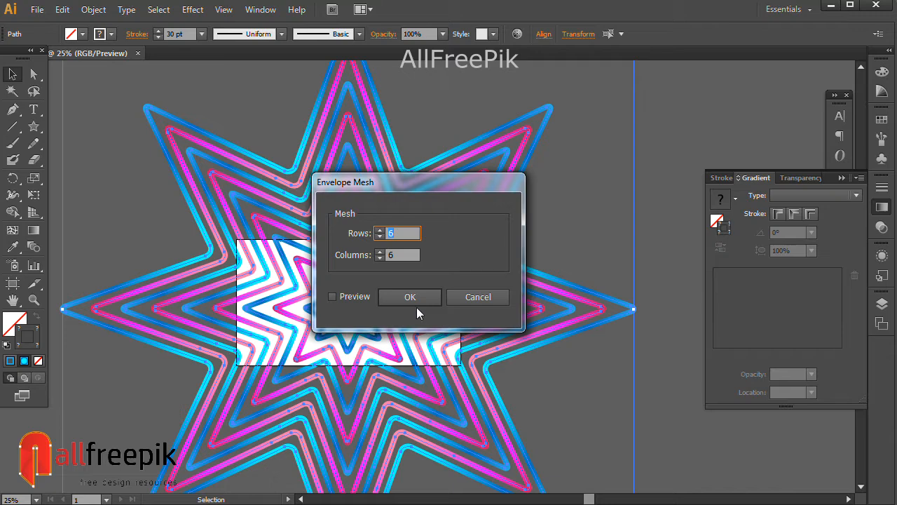
pyautogui.click(412, 298)
pyautogui.press('a')
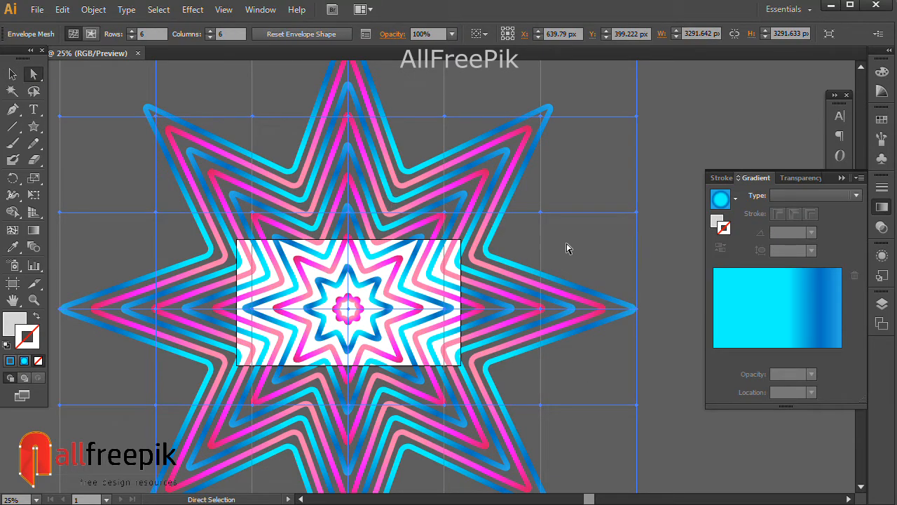
pyautogui.moveTo(444, 217); pyautogui.dragTo(438, 244)
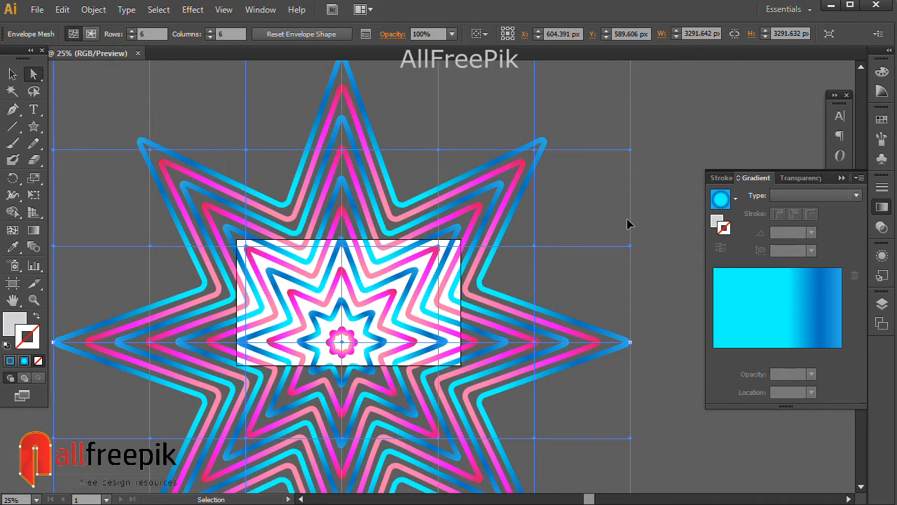
pyautogui.hotkey('ctrl', 'z')
pyautogui.click(662, 211)
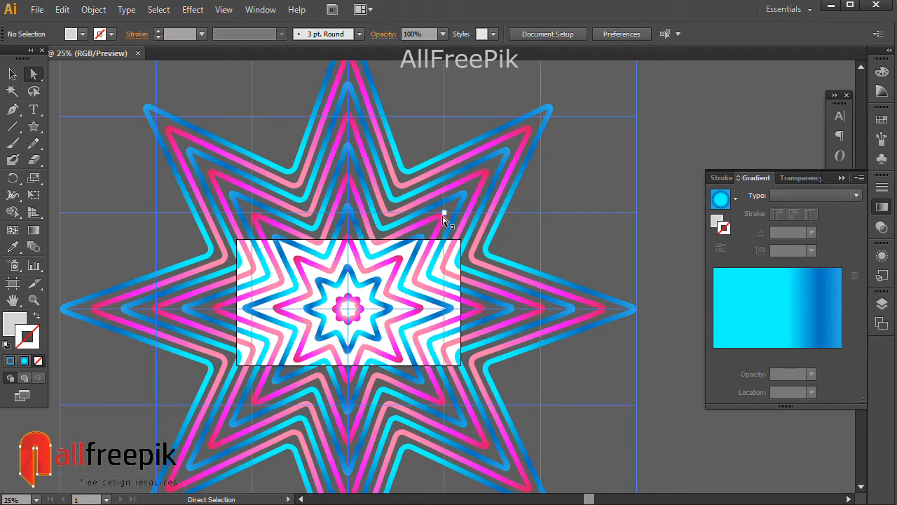
# Warp the stars by moving the mesh points near the artboard's corners: upper-right down, upper-left outward, lower ones inward; raise the central point
pyautogui.moveTo(444, 211); pyautogui.dragTo(443, 279)
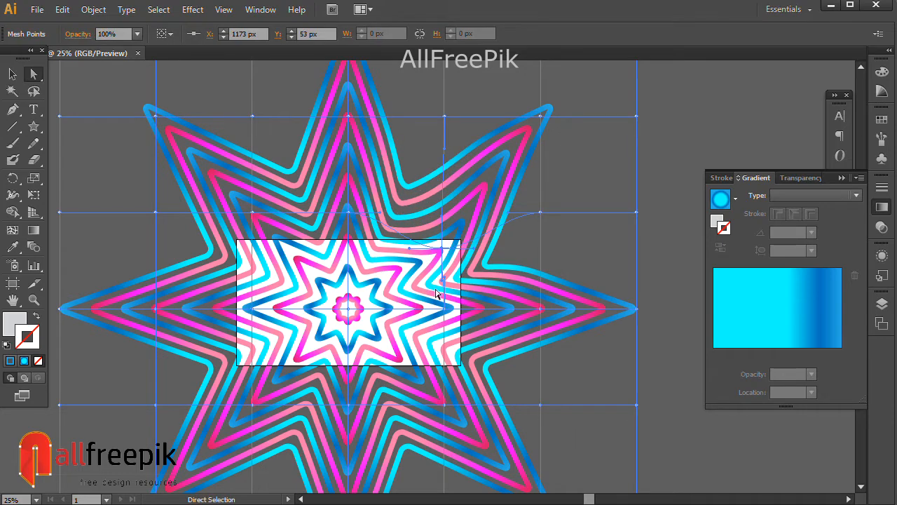
pyautogui.moveTo(252, 211); pyautogui.dragTo(237, 194)
pyautogui.moveTo(350, 313); pyautogui.dragTo(348, 297)
pyautogui.moveTo(444, 406); pyautogui.dragTo(421, 398)
pyautogui.moveTo(347, 409); pyautogui.dragTo(261, 389)
# Shift the central mesh point up and right, the left-middle point inward, the upper-middle point left and the right-middle point down
pyautogui.moveTo(351, 300); pyautogui.dragTo(367, 295)
pyautogui.moveTo(253, 308); pyautogui.dragTo(271, 310)
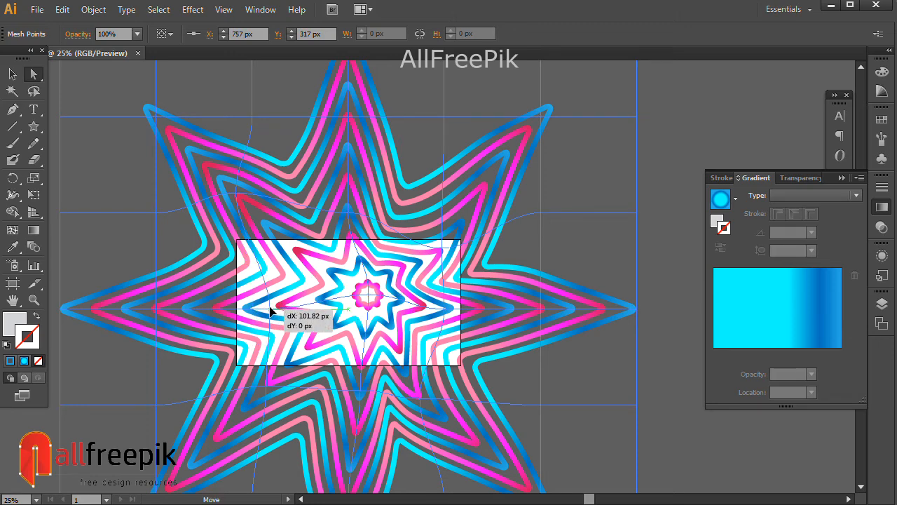
pyautogui.moveTo(369, 301); pyautogui.dragTo(361, 299)
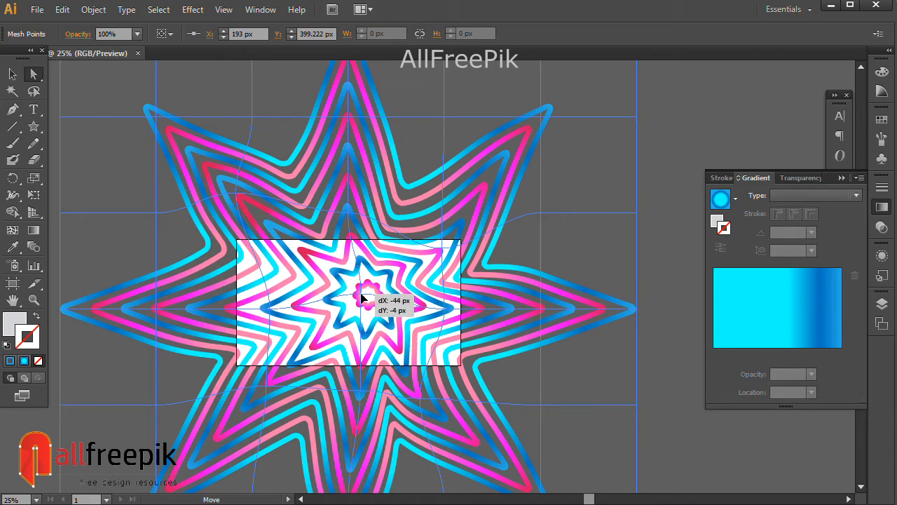
pyautogui.moveTo(334, 221)
pyautogui.mouseDown()
pyautogui.moveTo(348, 207)
pyautogui.moveTo(362, 210)
pyautogui.moveTo(337, 220)
pyautogui.mouseUp()
pyautogui.moveTo(397, 259); pyautogui.dragTo(396, 259)
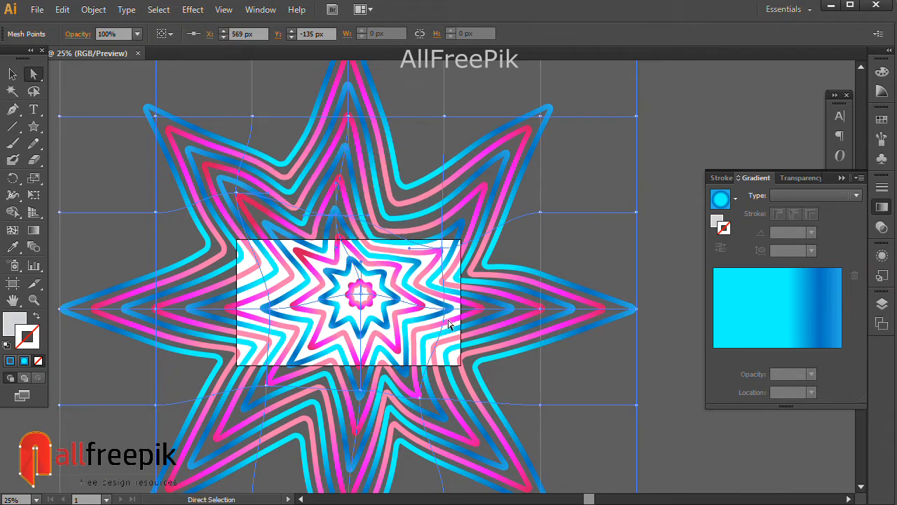
pyautogui.moveTo(445, 317); pyautogui.dragTo(444, 323)
pyautogui.moveTo(362, 301); pyautogui.dragTo(360, 298)
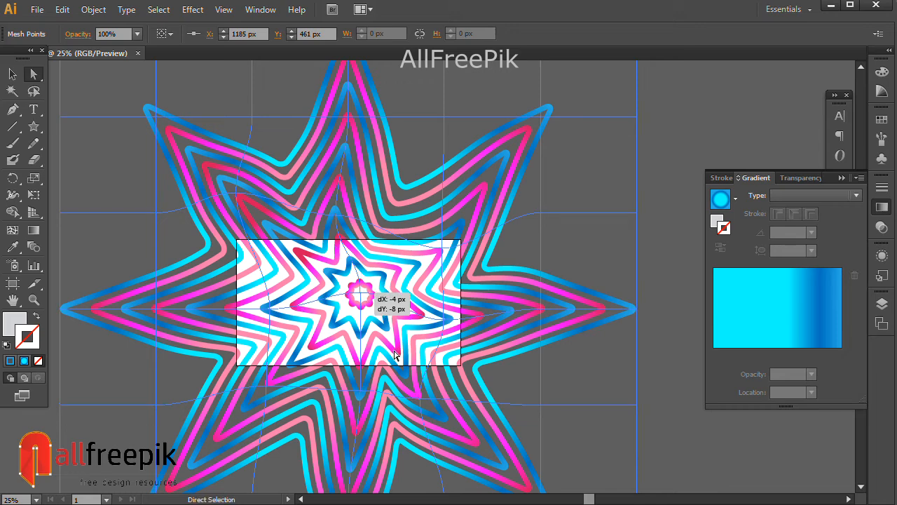
# Pull the lower-right mesh points and the outer points beside them downward, and adjust the curve at the left-middle mesh point
pyautogui.moveTo(395, 354); pyautogui.dragTo(394, 354)
pyautogui.moveTo(422, 402)
pyautogui.mouseDown()
pyautogui.moveTo(414, 409)
pyautogui.moveTo(422, 415)
pyautogui.mouseUp()
pyautogui.moveTo(637, 405); pyautogui.dragTo(643, 430)
pyautogui.moveTo(540, 405); pyautogui.dragTo(548, 426)
pyautogui.click(563, 398)
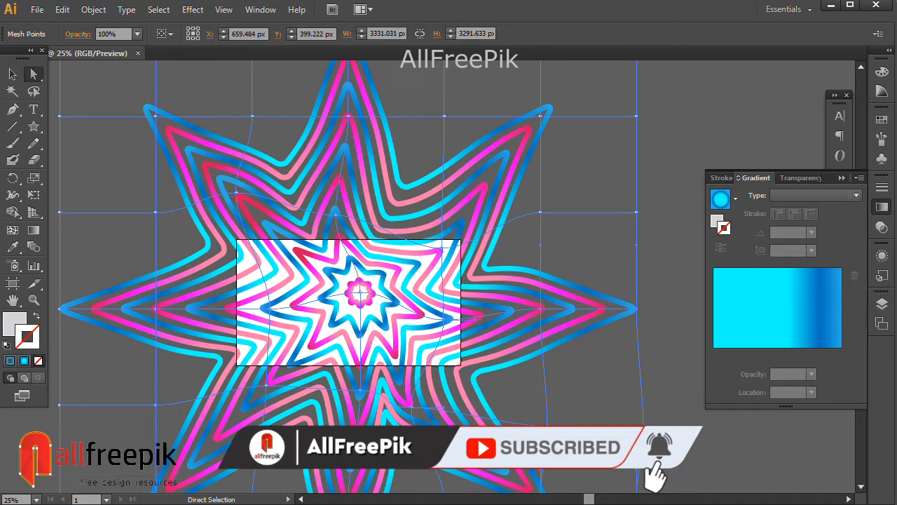
pyautogui.moveTo(547, 426); pyautogui.dragTo(533, 419)
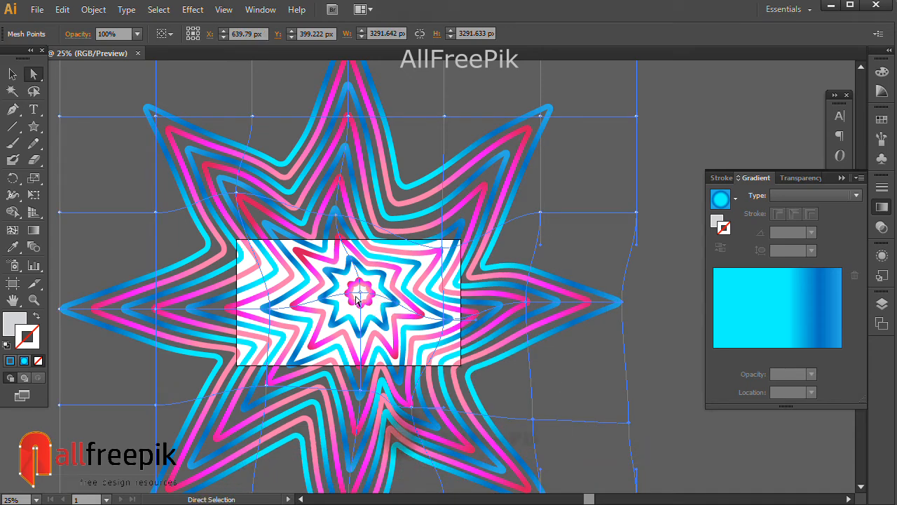
pyautogui.moveTo(285, 314); pyautogui.dragTo(282, 351)
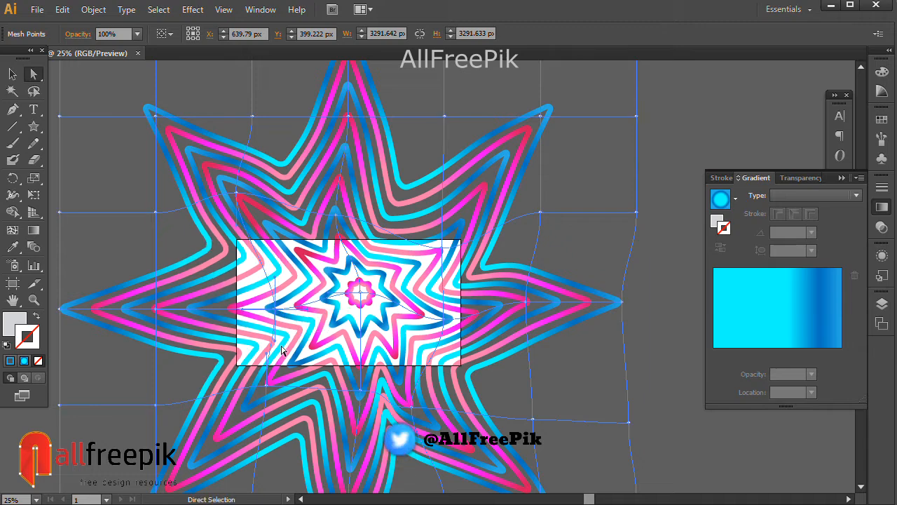
# Move the upper-left mesh points inward and up, lower the two outer ones beside them, and nudge the upper-middle point slightly right
pyautogui.moveTo(237, 201); pyautogui.dragTo(210, 131)
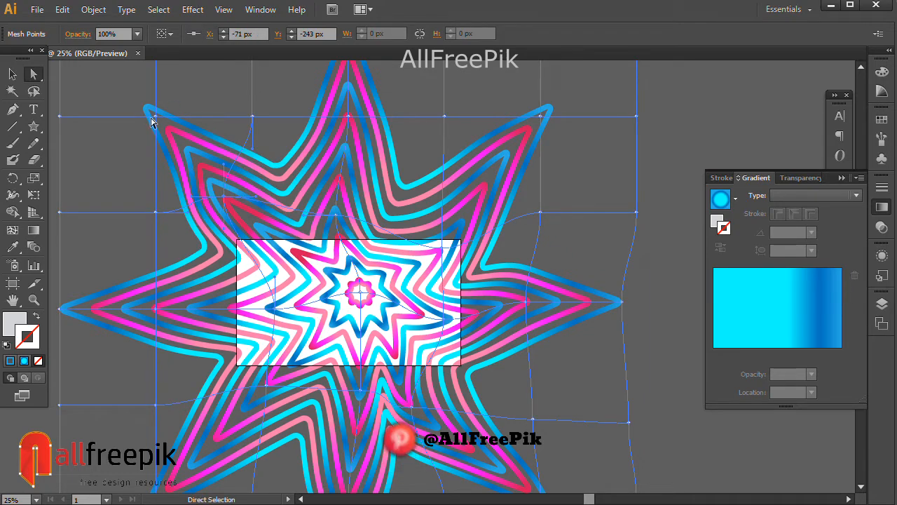
pyautogui.moveTo(154, 117); pyautogui.dragTo(162, 150)
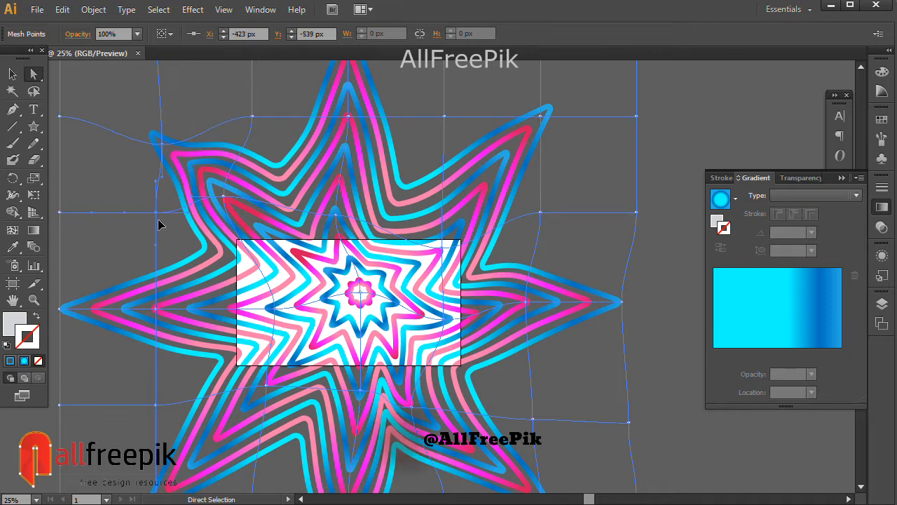
pyautogui.moveTo(155, 212); pyautogui.dragTo(163, 239)
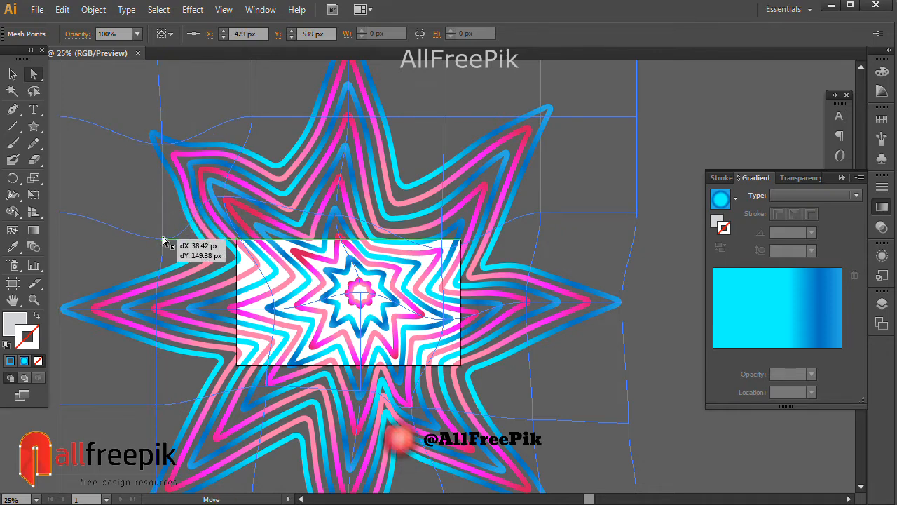
pyautogui.click(336, 215)
pyautogui.moveTo(337, 221); pyautogui.dragTo(340, 226)
pyautogui.click(630, 285)
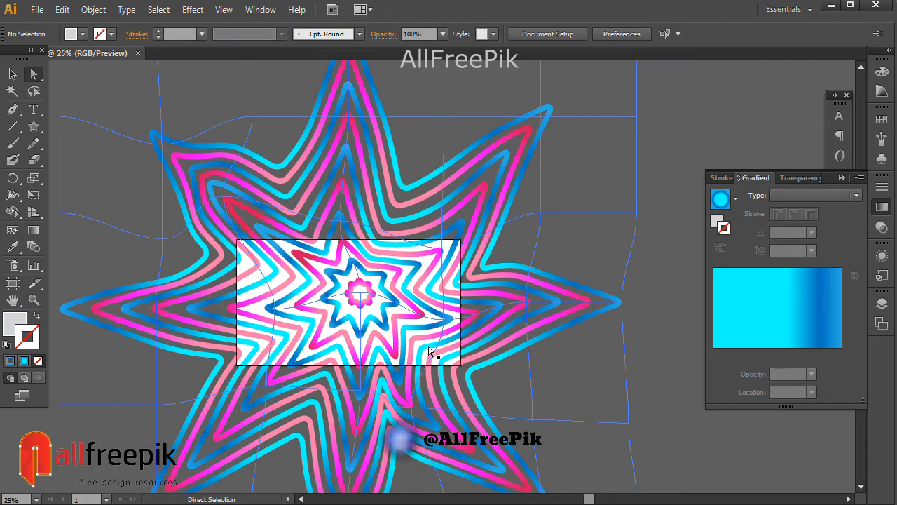
# Shift the lower-middle and left-middle mesh points slightly right, and reposition the central point just above and right of its former place
pyautogui.scroll(-1, 421, 351)
pyautogui.click(361, 244)
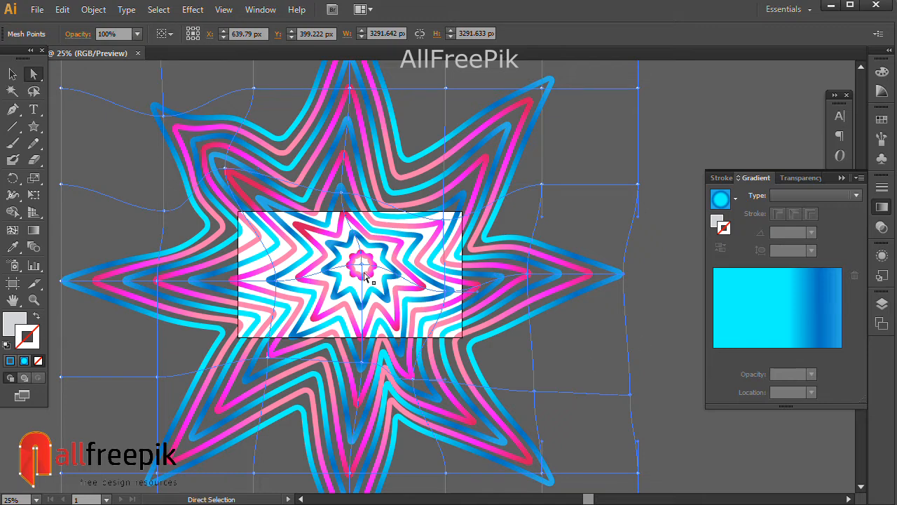
pyautogui.moveTo(360, 364)
pyautogui.mouseDown()
pyautogui.moveTo(357, 258)
pyautogui.moveTo(363, 360)
pyautogui.mouseUp()
pyautogui.moveTo(383, 401); pyautogui.dragTo(382, 401)
pyautogui.moveTo(346, 321); pyautogui.dragTo(352, 317)
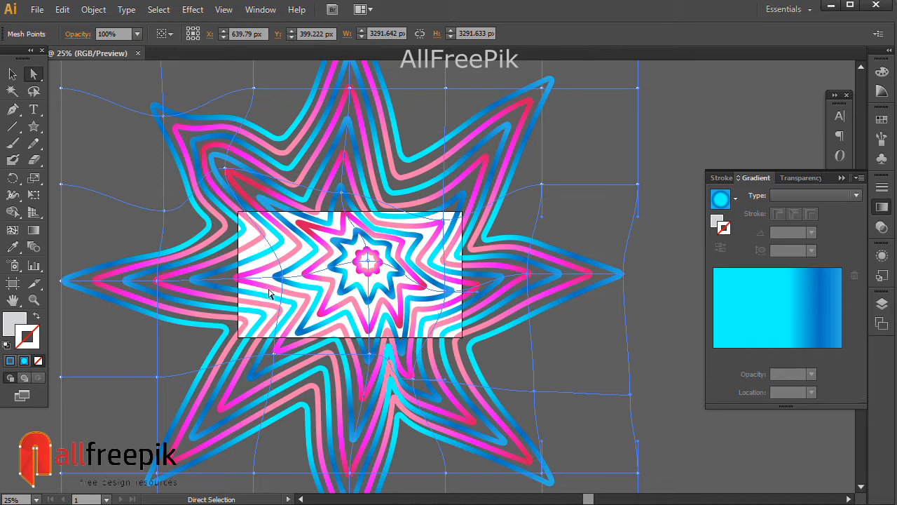
pyautogui.moveTo(392, 227); pyautogui.dragTo(397, 231)
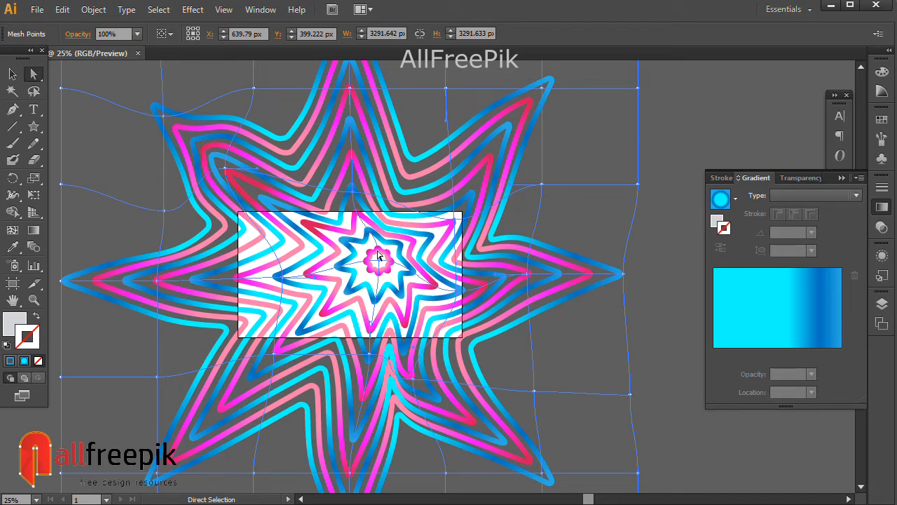
pyautogui.moveTo(379, 261); pyautogui.dragTo(365, 264)
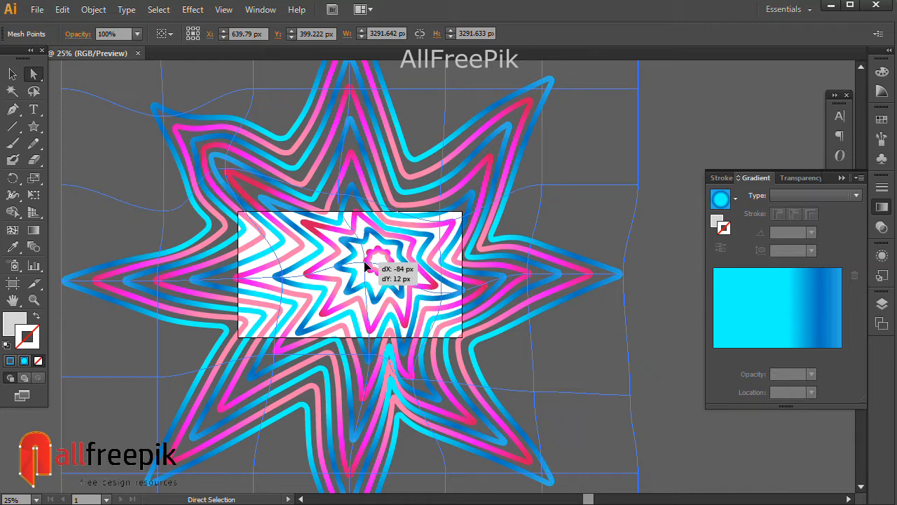
pyautogui.moveTo(362, 317); pyautogui.dragTo(362, 317)
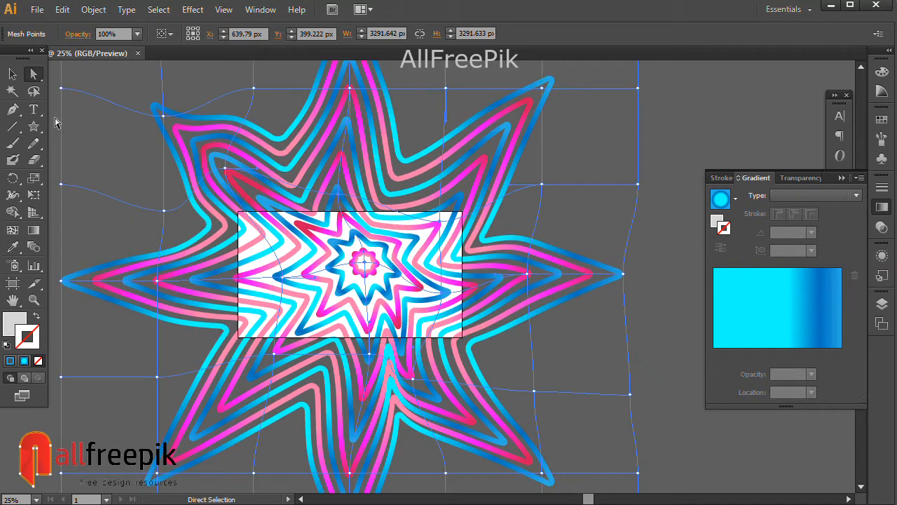
# Scale the whole warped star proportionally down to about 3018 px wide and move it slightly downward
pyautogui.click(12, 75)
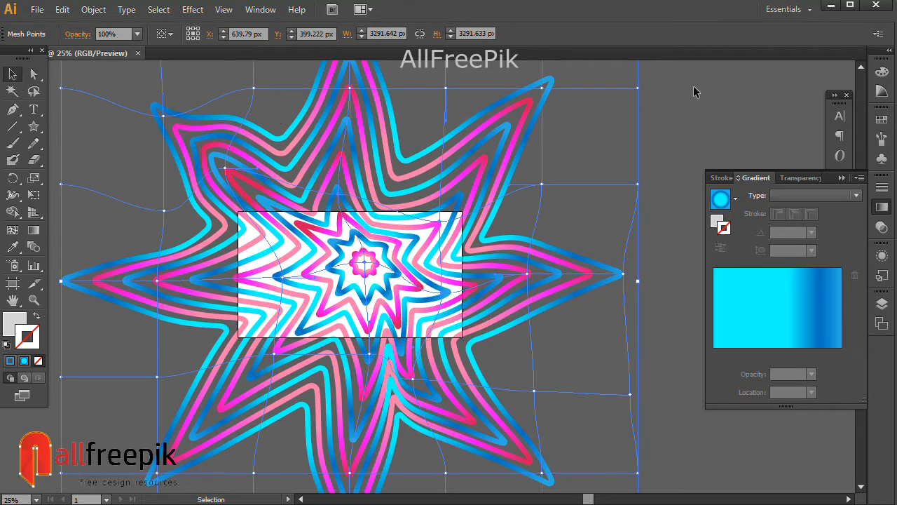
pyautogui.keyDown('ctrl'); pyautogui.keyDown('alt'); pyautogui.click(611, 186); pyautogui.keyUp('alt'); pyautogui.keyUp('ctrl')
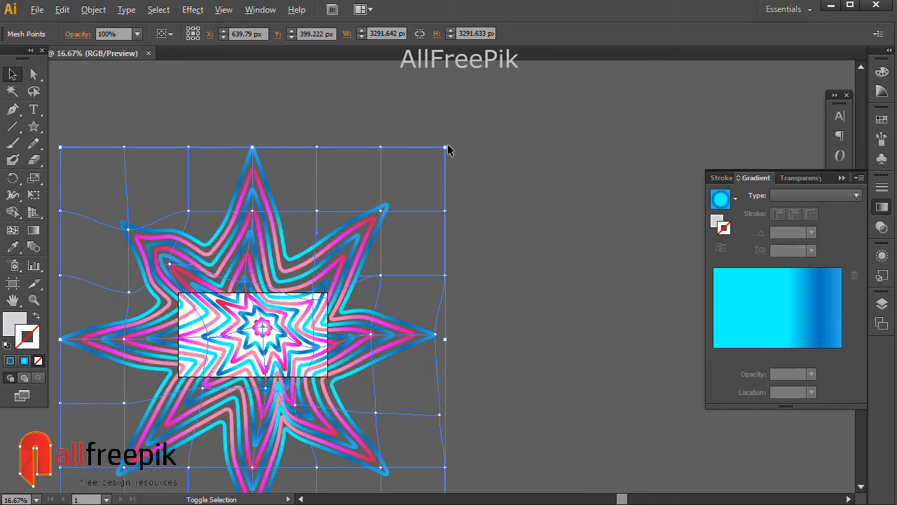
pyautogui.moveTo(449, 153)
pyautogui.mouseDown()
pyautogui.moveTo(443, 145)
pyautogui.moveTo(434, 156)
pyautogui.mouseUp()
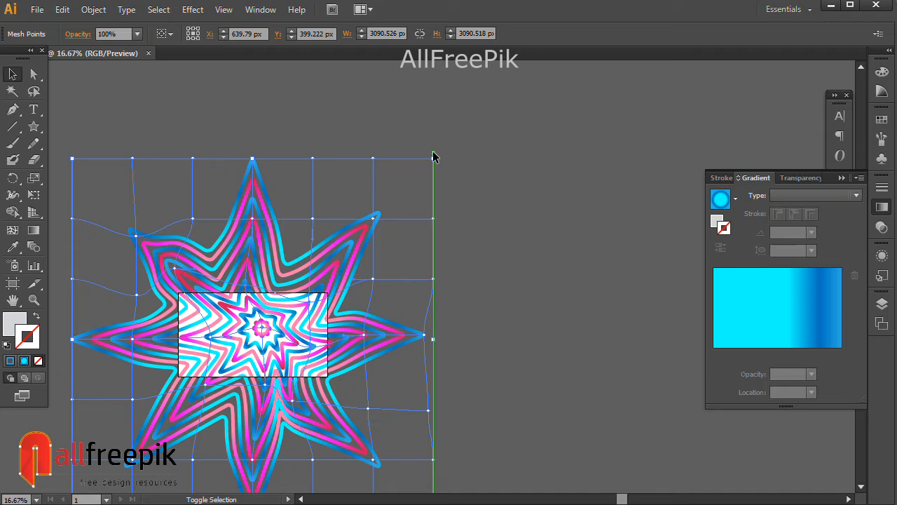
pyautogui.moveTo(352, 284); pyautogui.dragTo(397, 281)
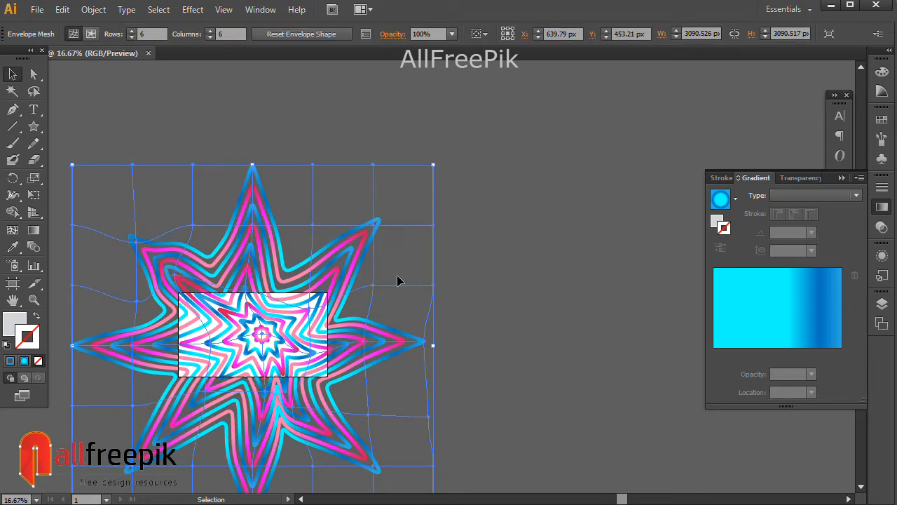
pyautogui.moveTo(433, 165); pyautogui.dragTo(425, 173)
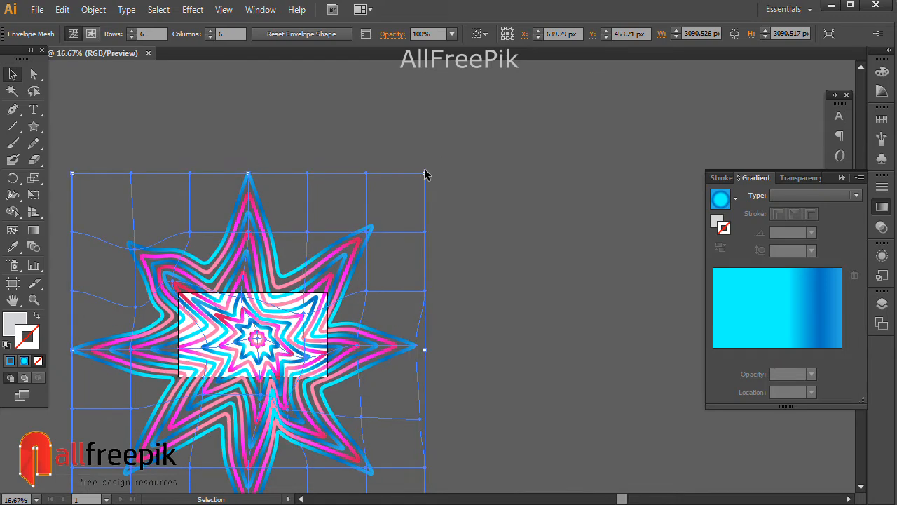
# Squash the warped star vertically from its upper and lower edges to a height of about 2795 px
pyautogui.click(504, 282)
pyautogui.click(238, 252)
pyautogui.moveTo(248, 171); pyautogui.dragTo(255, 182)
pyautogui.moveTo(289, 381); pyautogui.dragTo(299, 326)
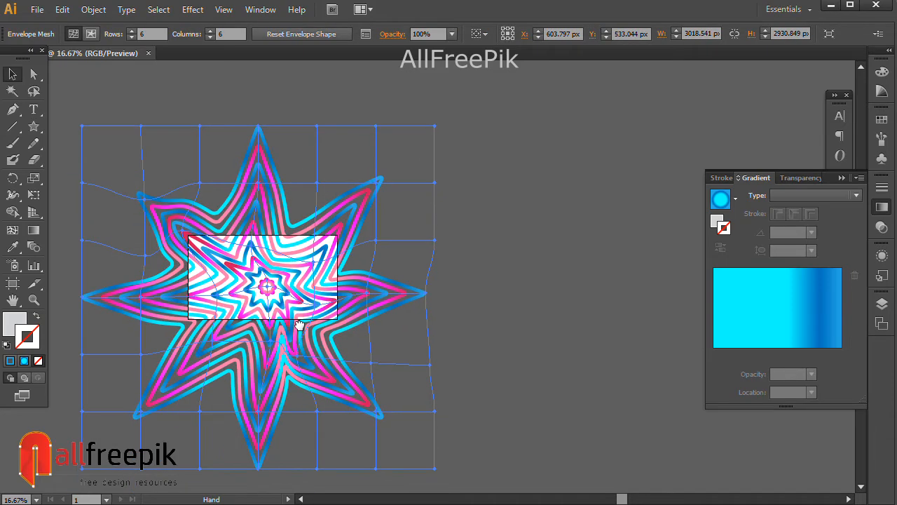
pyautogui.moveTo(258, 468); pyautogui.dragTo(258, 452)
pyautogui.click(534, 303)
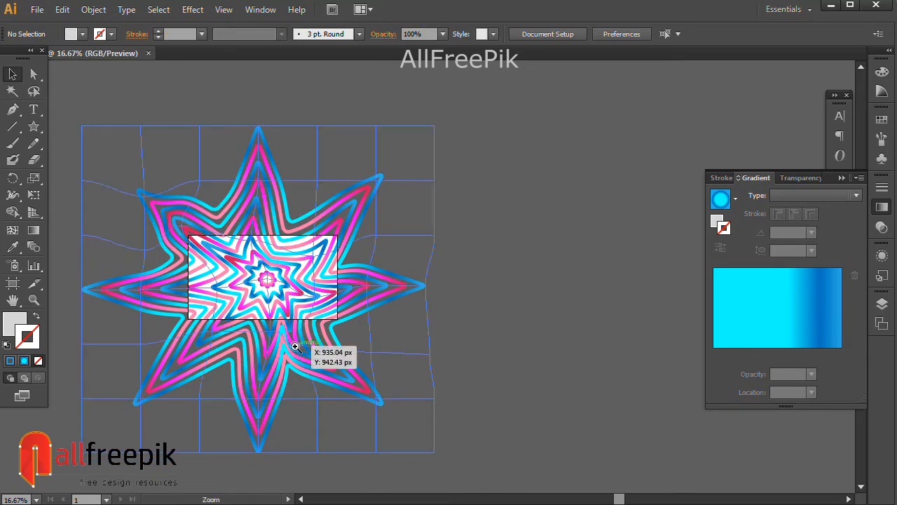
# Narrow the warped star from its left edge to about 2904 px wide and shift it slightly left
pyautogui.hotkey('ctrl', '+')
pyautogui.hotkey('ctrl', '+')
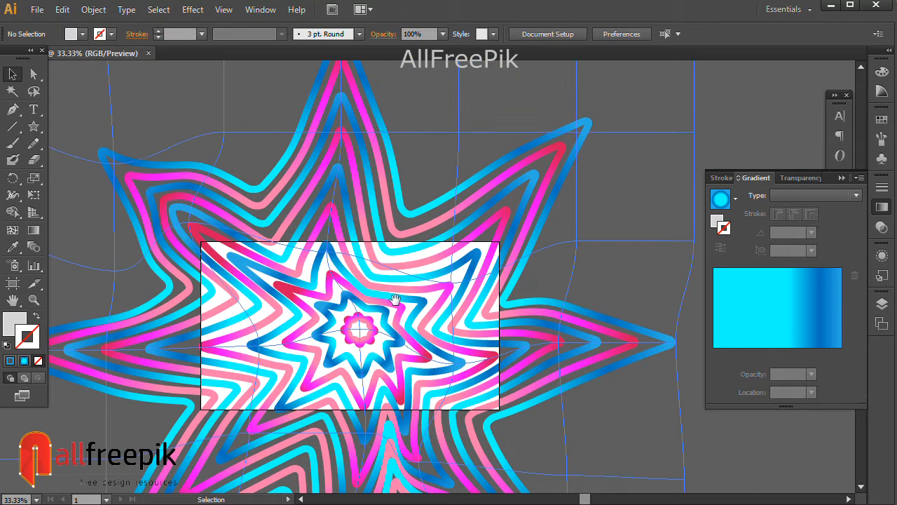
pyautogui.moveTo(396, 304); pyautogui.dragTo(366, 269)
pyautogui.click(366, 309)
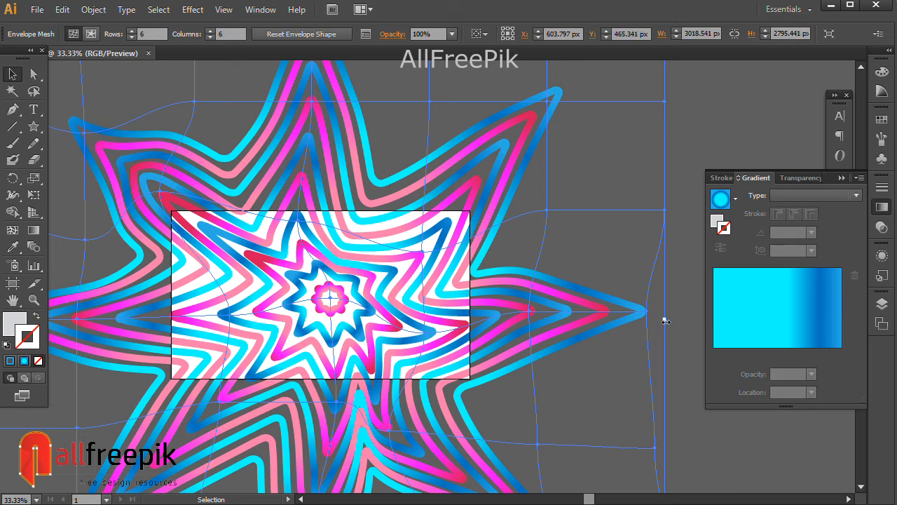
pyautogui.hscroll(-5, 472, 325)
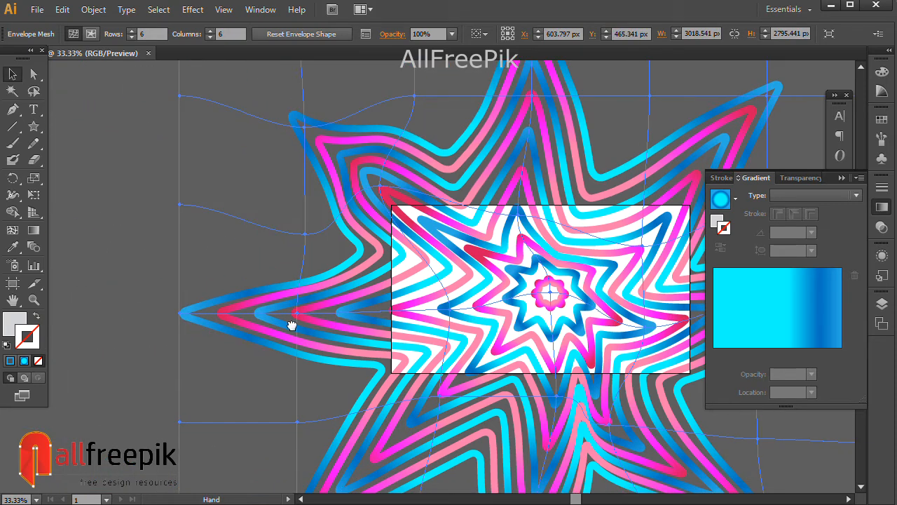
pyautogui.moveTo(183, 317); pyautogui.dragTo(208, 317)
pyautogui.press('space')
pyautogui.moveTo(484, 329); pyautogui.dragTo(364, 308)
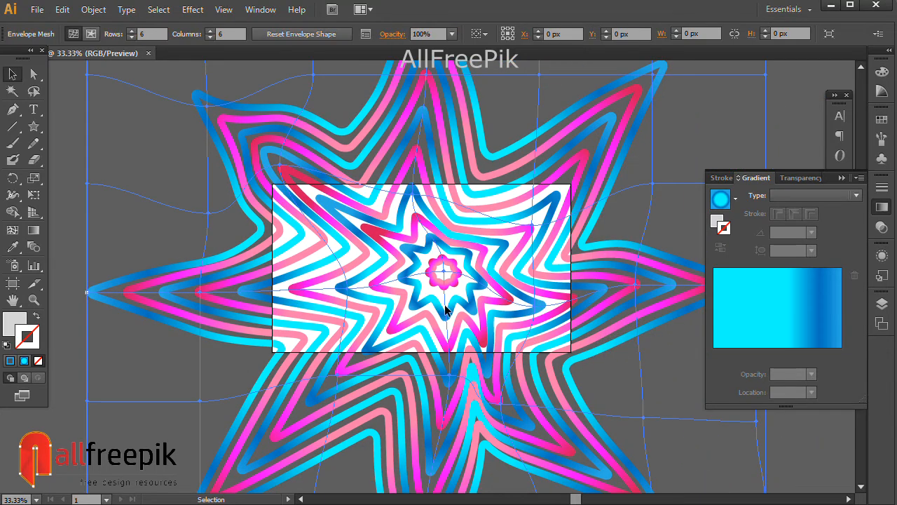
pyautogui.moveTo(446, 307); pyautogui.dragTo(443, 310)
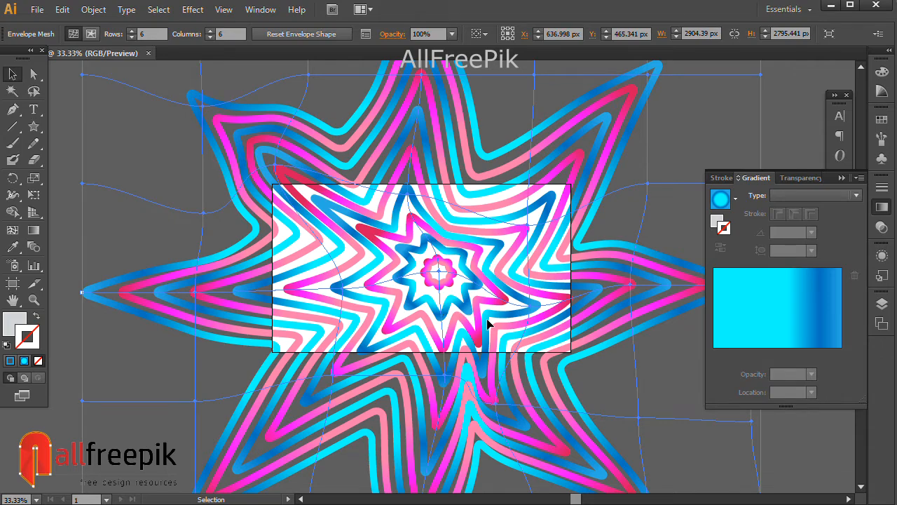
# Lower the upper edge of the warped star to reduce its height to about 2717 px
pyautogui.press('space')
pyautogui.moveTo(450, 71); pyautogui.dragTo(459, 190)
pyautogui.moveTo(430, 112); pyautogui.dragTo(431, 129)
pyautogui.press('space')
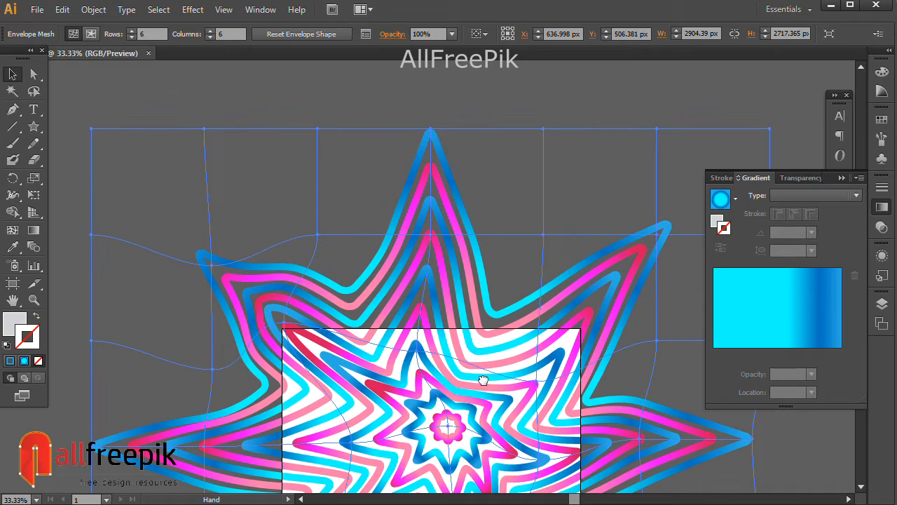
# Nudge the warped star about 12 px left and 13 px down relative to the artboard
pyautogui.moveTo(484, 380); pyautogui.dragTo(457, 226)
pyautogui.moveTo(434, 401); pyautogui.dragTo(432, 336)
pyautogui.moveTo(430, 430); pyautogui.dragTo(415, 438)
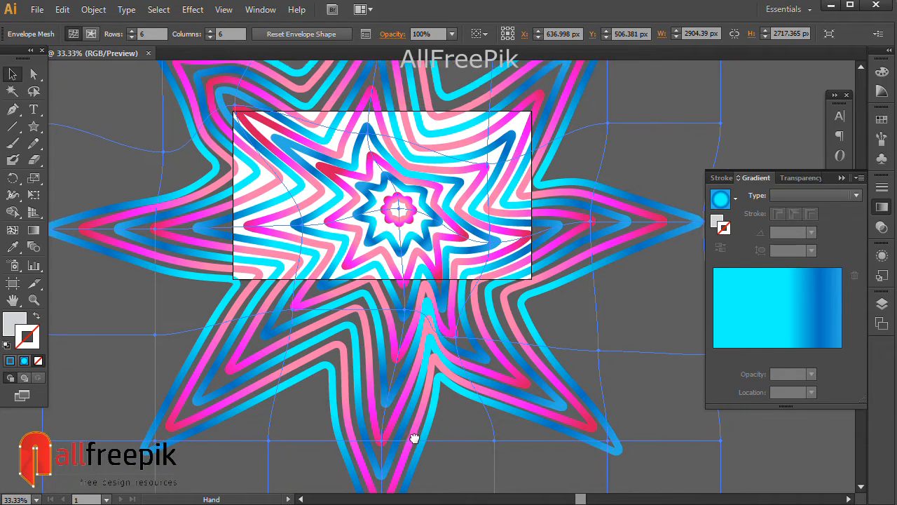
pyautogui.moveTo(430, 337); pyautogui.dragTo(427, 339)
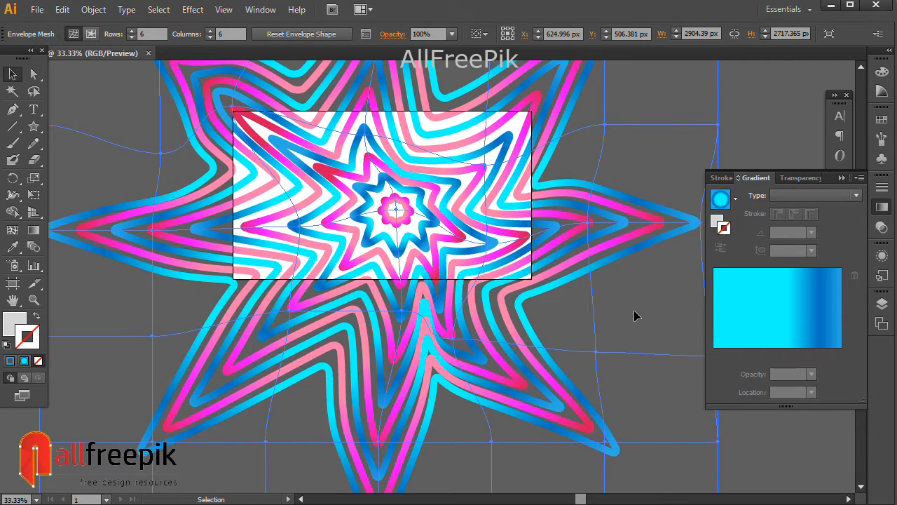
pyautogui.hotkey('shift', 'Down')
pyautogui.press('Down')
pyautogui.press('Down')
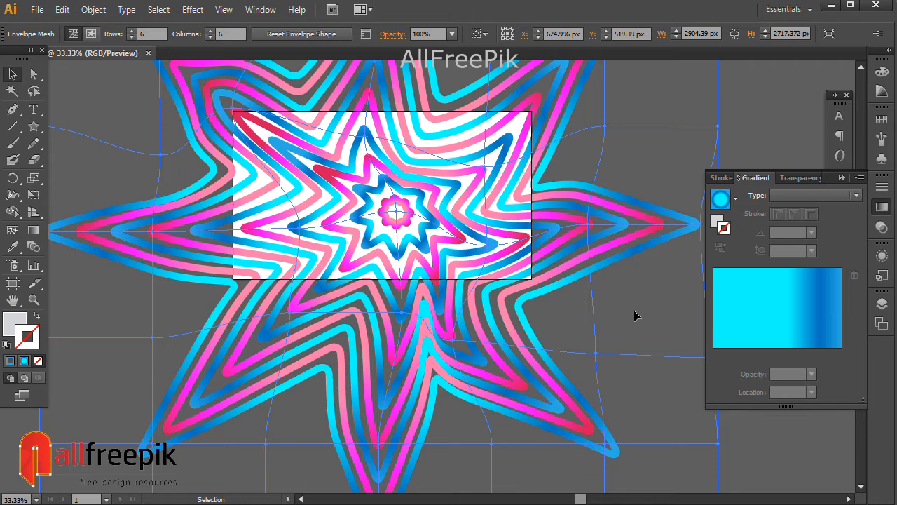
# Draw a rectangle covering the whole artboard and fill it with very dark navy, 000D2E
pyautogui.click(33, 127)
pyautogui.click(91, 126)
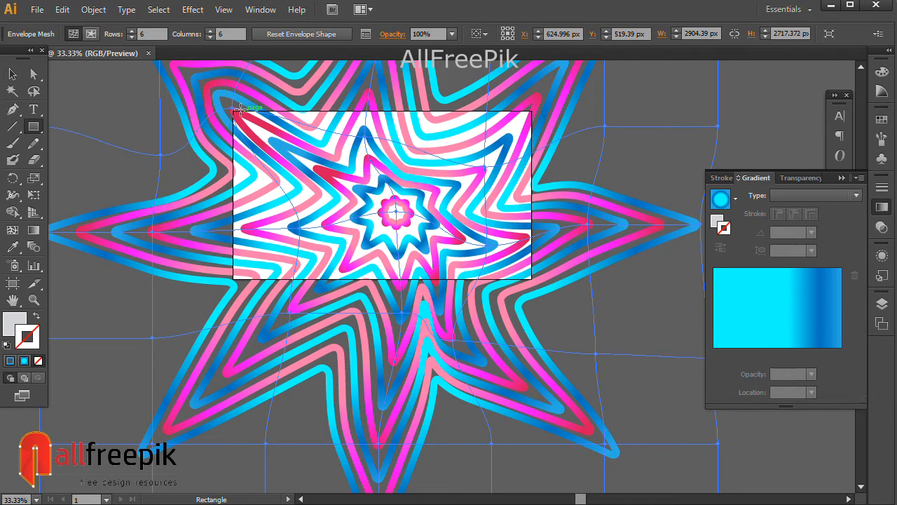
pyautogui.moveTo(234, 111); pyautogui.dragTo(532, 279)
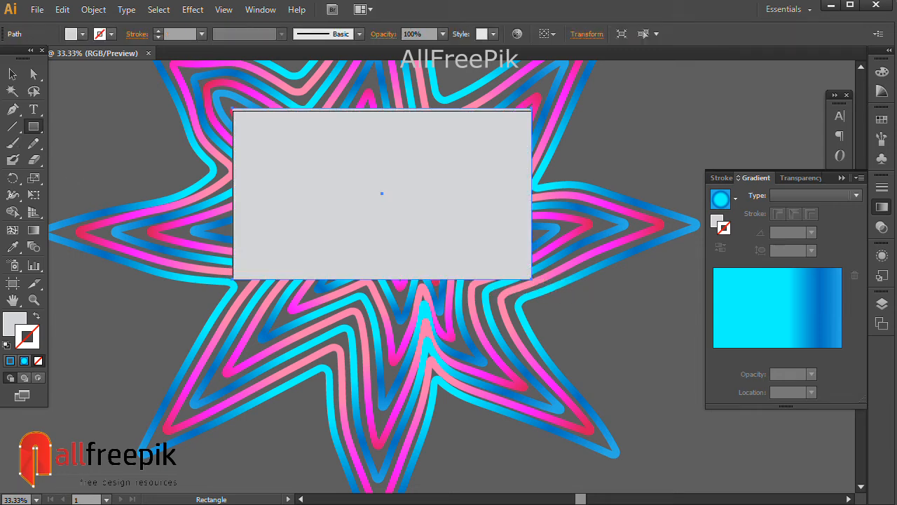
pyautogui.click(12, 75)
pyautogui.click(16, 330)
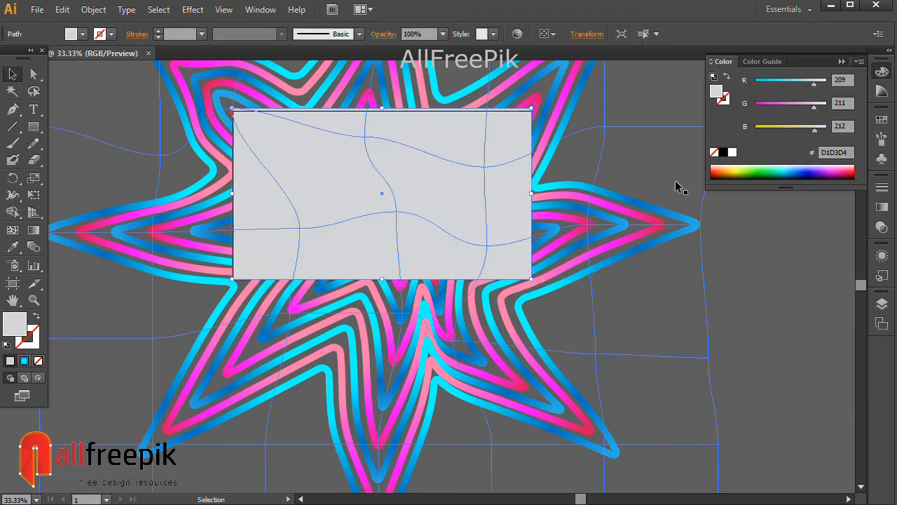
pyautogui.click(800, 174)
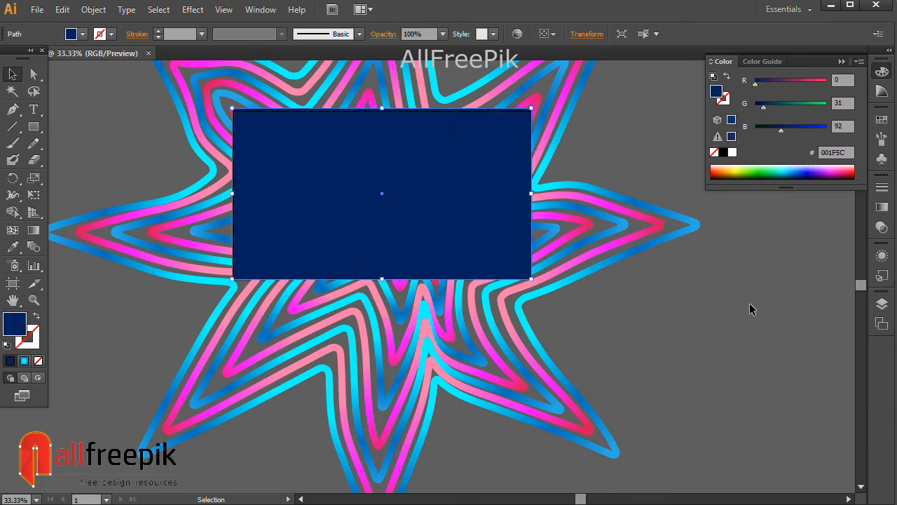
pyautogui.click(803, 176)
# Send the dark navy rectangle to the back, behind the warped stars
pyautogui.rightClick(457, 199)
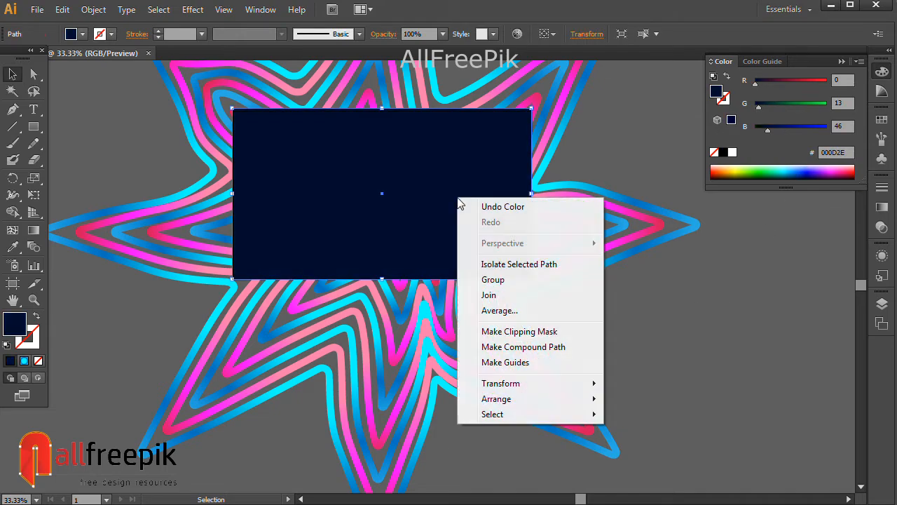
pyautogui.moveTo(547, 405)
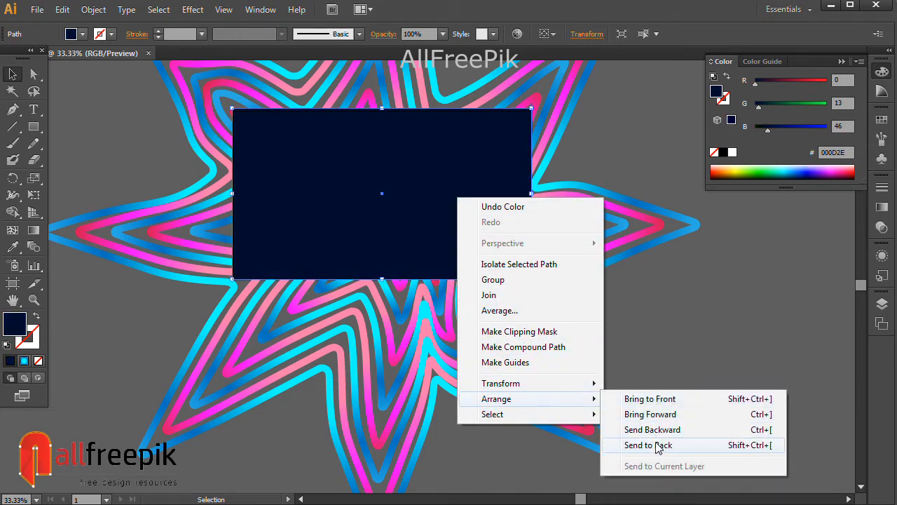
pyautogui.click(662, 443)
pyautogui.click(687, 356)
pyautogui.click(760, 328)
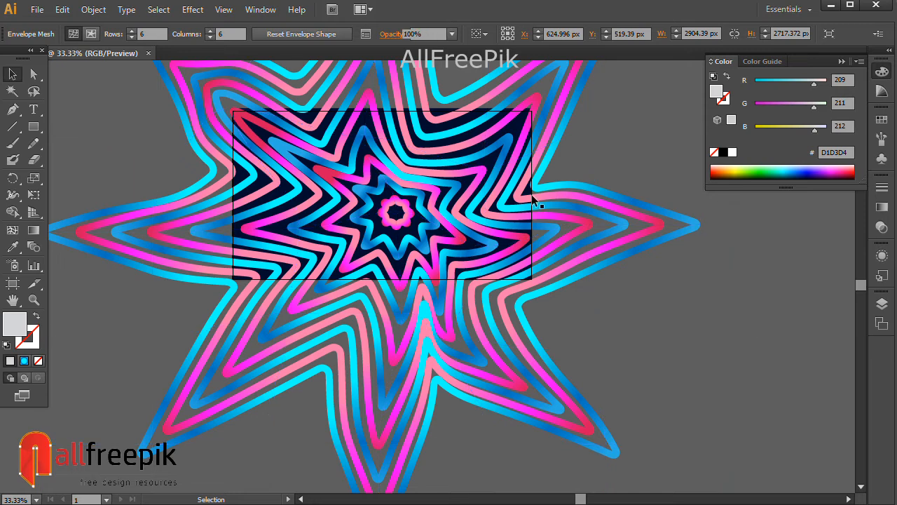
# Draw a second rectangle exactly over the artboard and remove its fill
pyautogui.click(34, 127)
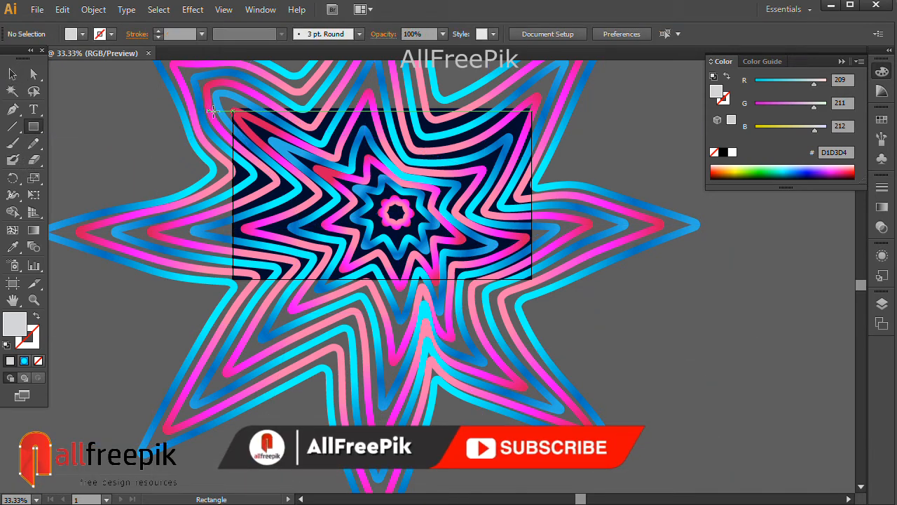
pyautogui.moveTo(233, 109)
pyautogui.mouseDown()
pyautogui.moveTo(451, 246)
pyautogui.moveTo(532, 280)
pyautogui.mouseUp()
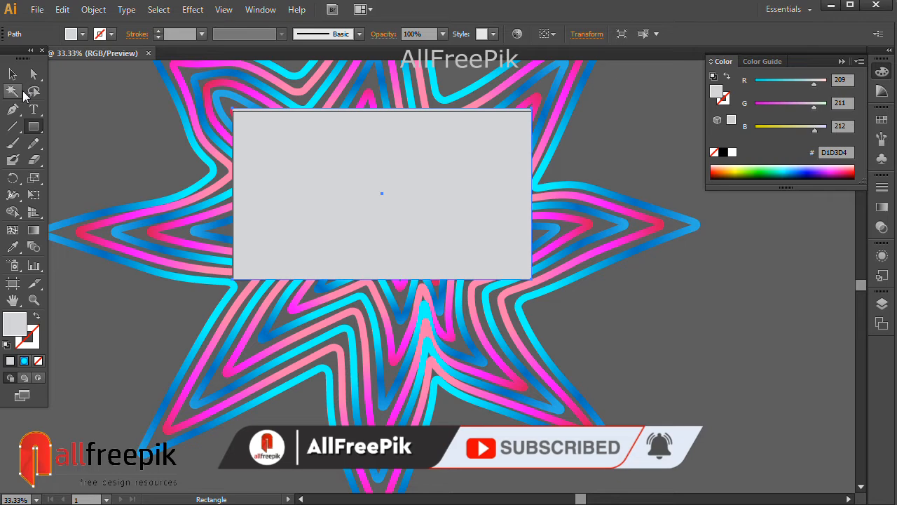
pyautogui.click(12, 90)
pyautogui.click(38, 360)
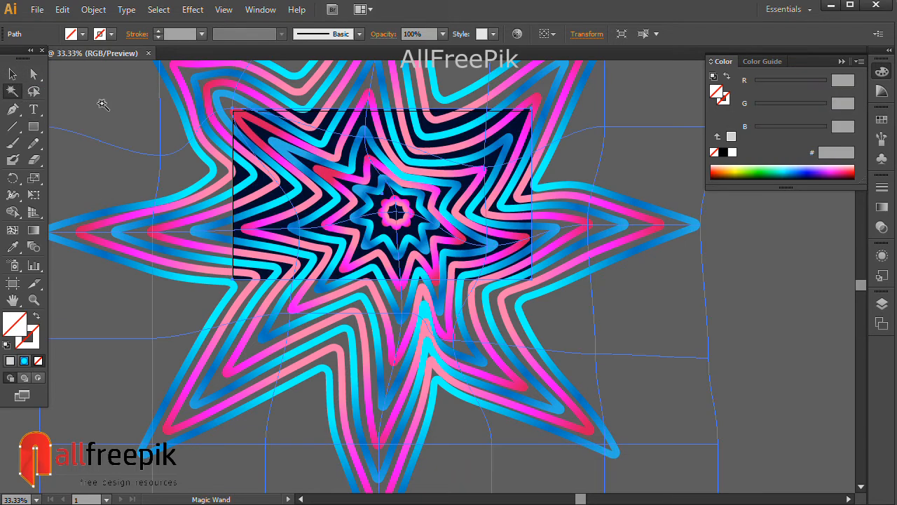
# Select the warped stars, the navy background and the unfilled rectangle together and make a clipping mask
pyautogui.press('v')
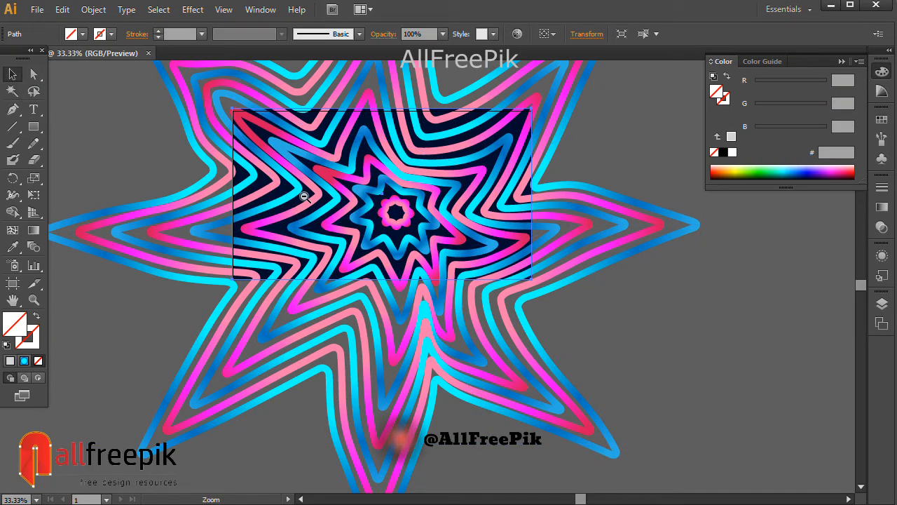
pyautogui.hotkey('ctrl', '-')
pyautogui.click(190, 187)
pyautogui.moveTo(204, 196); pyautogui.dragTo(484, 287)
pyautogui.rightClick(489, 283)
pyautogui.click(548, 366)
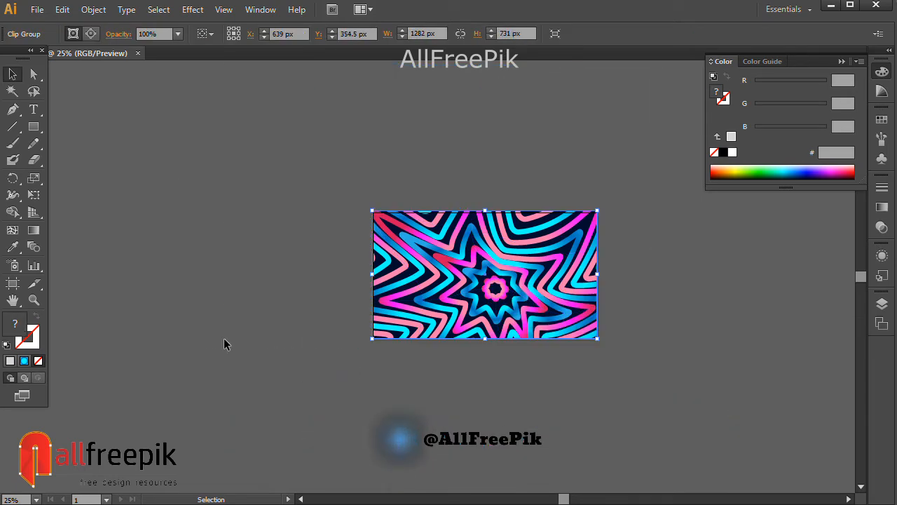
# Shift the envelope mesh points at the star's center, lower part and upper arms slightly upward with Direct Selection
pyautogui.hotkey('ctrl', 'shift', 'a')
pyautogui.hotkey('ctrl', '+')
pyautogui.keyDown('ctrl'); pyautogui.click(485, 240); pyautogui.keyUp('ctrl')
pyautogui.moveTo(428, 291); pyautogui.dragTo(572, 227)
pyautogui.moveTo(503, 277); pyautogui.dragTo(505, 294)
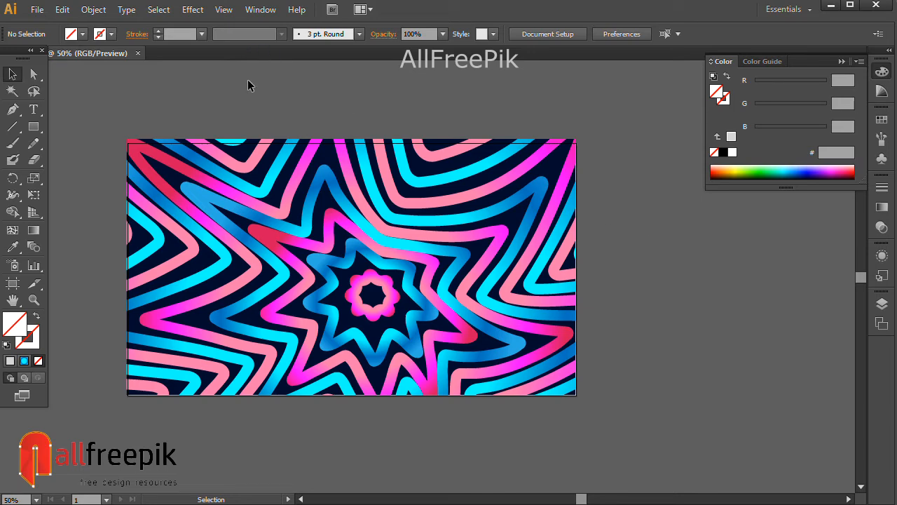
pyautogui.click(34, 74)
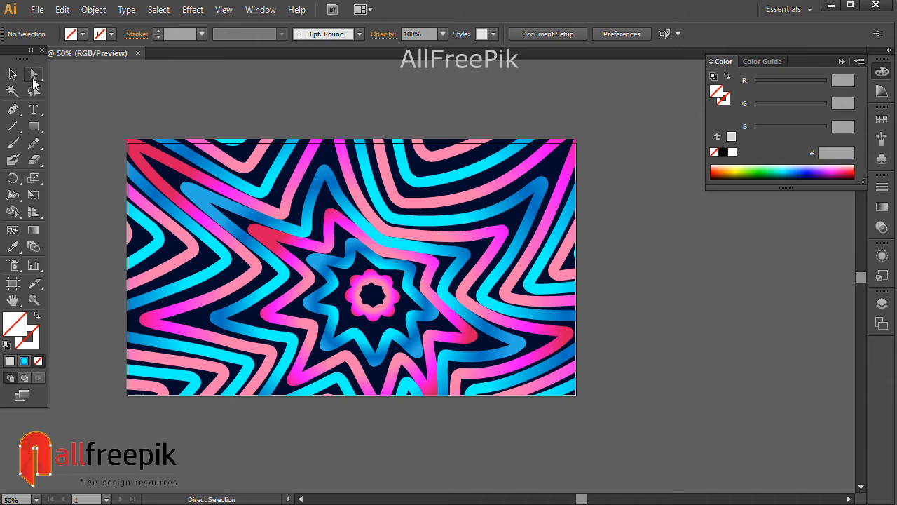
pyautogui.click(330, 203)
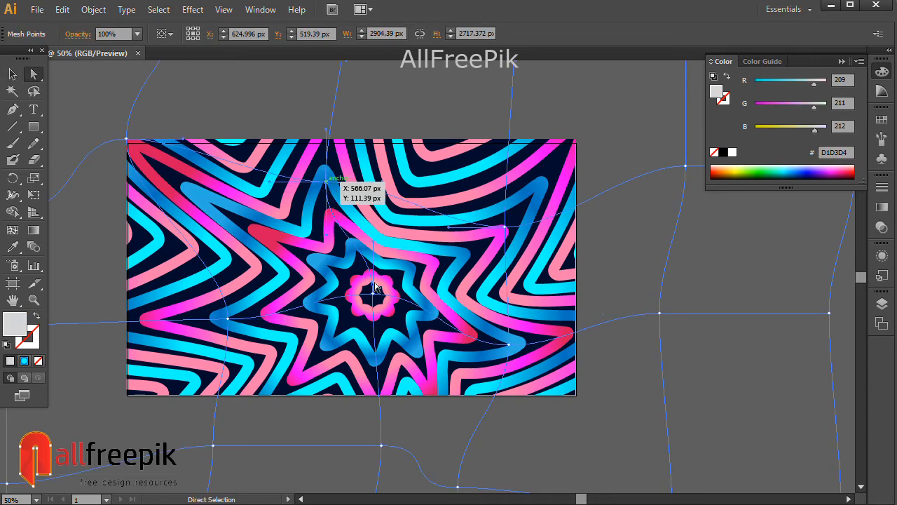
pyautogui.click(326, 183)
pyautogui.moveTo(372, 299); pyautogui.dragTo(371, 295)
pyautogui.moveTo(388, 355); pyautogui.dragTo(388, 343)
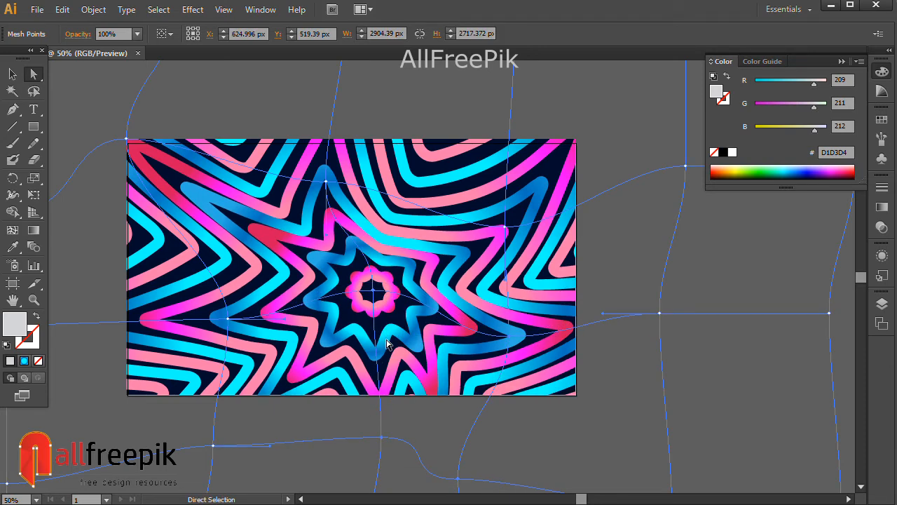
pyautogui.click(407, 194)
pyautogui.moveTo(428, 186); pyautogui.dragTo(431, 177)
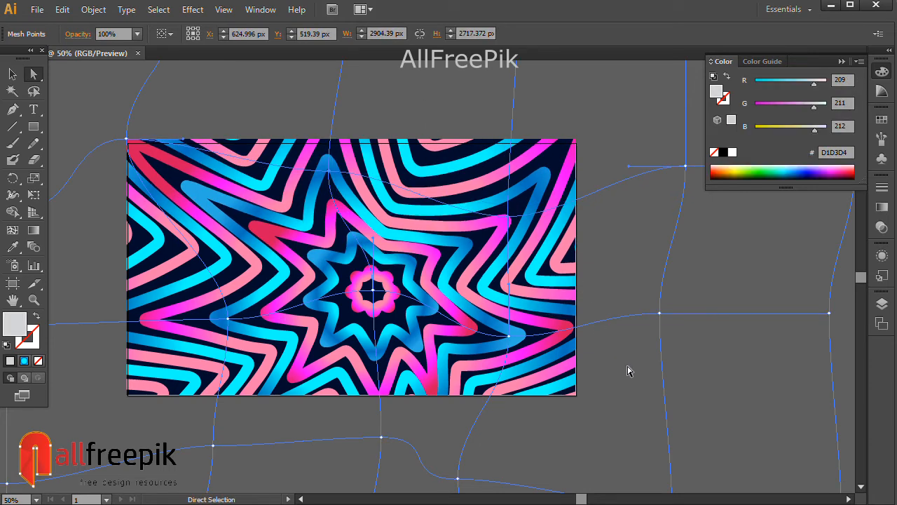
pyautogui.click(129, 321)
pyautogui.moveTo(128, 321); pyautogui.dragTo(148, 322)
pyautogui.hotkey('ctrl', 'z')
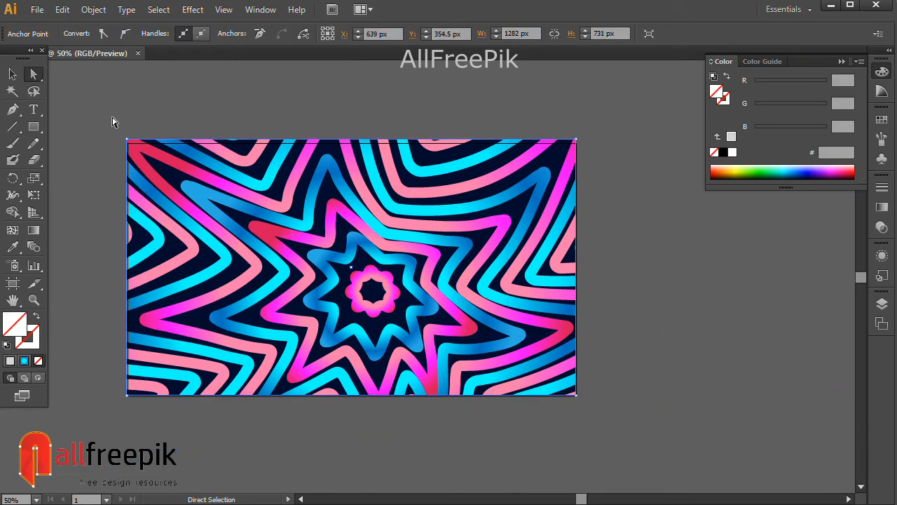
# Deselect the artwork, collapse the color settings and frame the whole artboard to inspect the clipped star pattern
pyautogui.click(117, 124)
pyautogui.hotkey('ctrl', 'space')
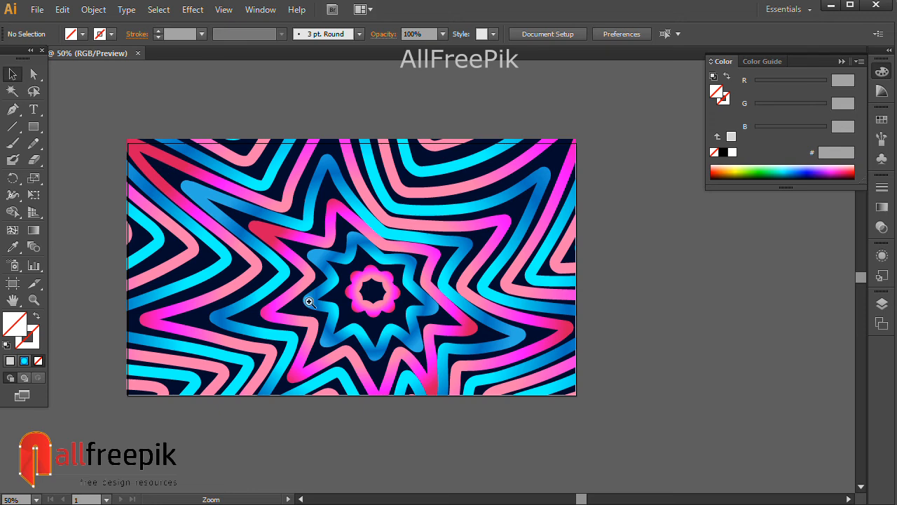
pyautogui.click(421, 317)
pyautogui.moveTo(386, 303); pyautogui.dragTo(451, 356)
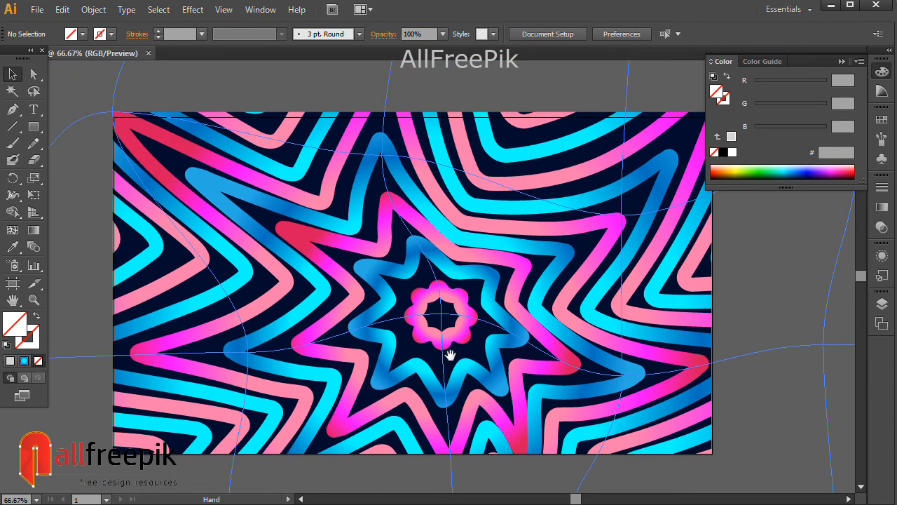
pyautogui.click(842, 62)
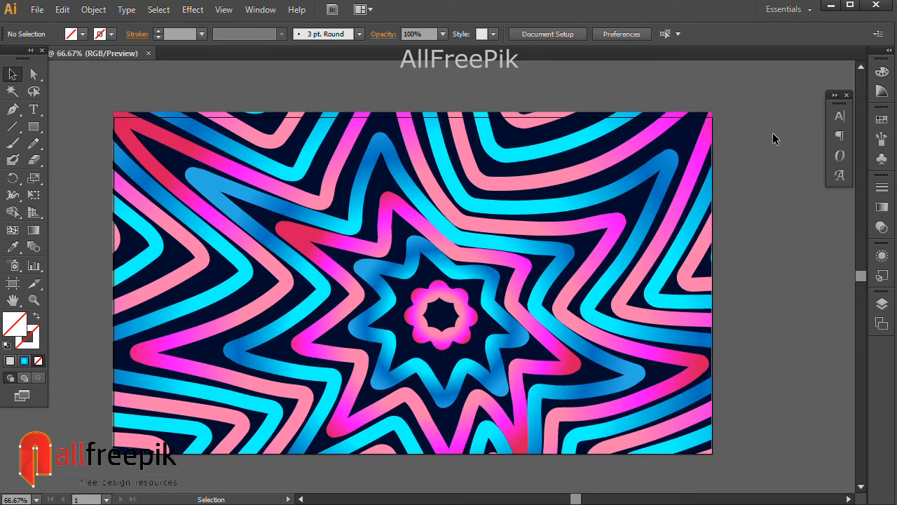
pyautogui.hotkey('ctrl', 'space')
pyautogui.moveTo(92, 94); pyautogui.dragTo(754, 455)
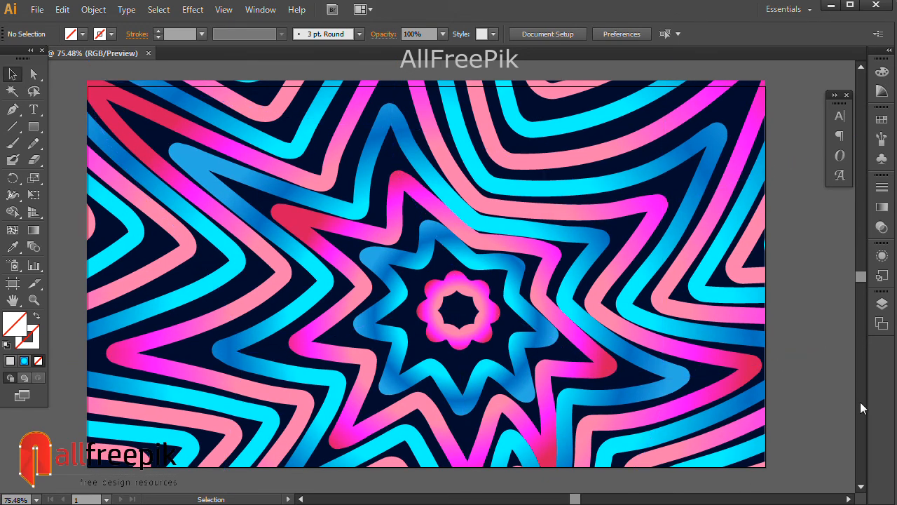